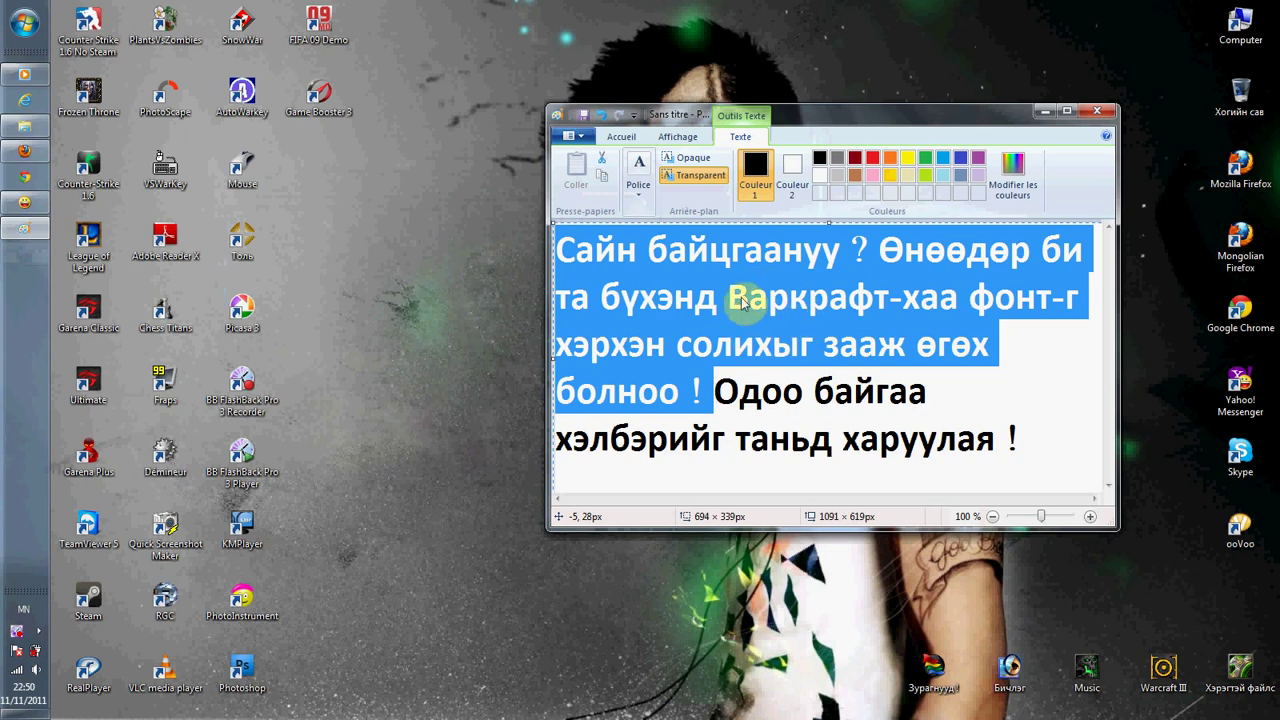
Step: Open the Warcraft III folder, launch the game to view its current menu font, and quit it
drag(1036, 468, 715, 392)
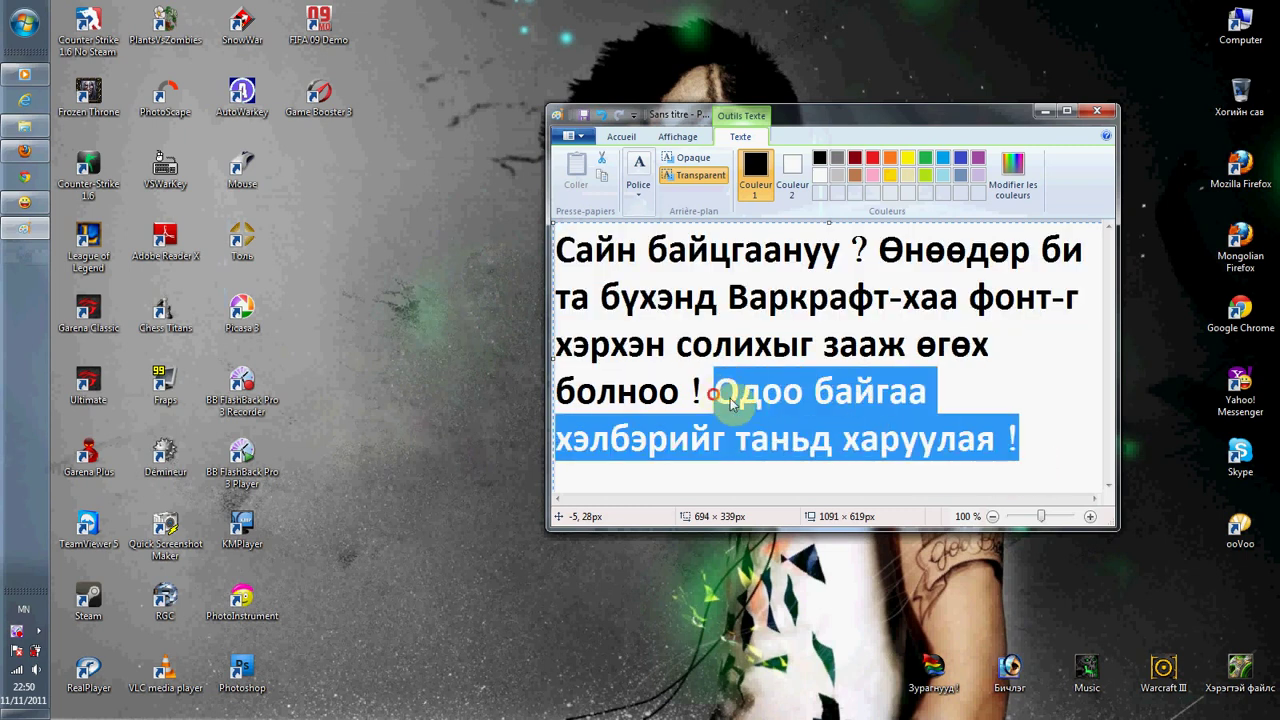
double_click(1160, 666)
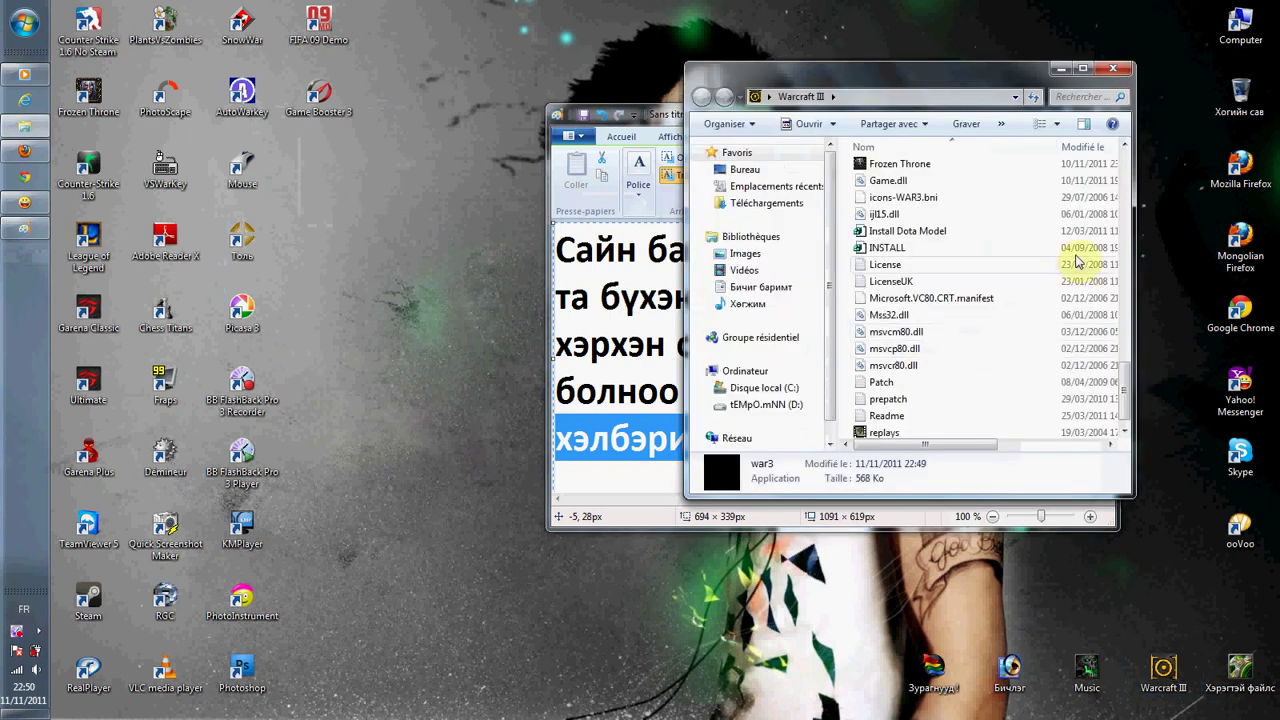
scroll(868, 350, down, 8)
double_click(895, 262)
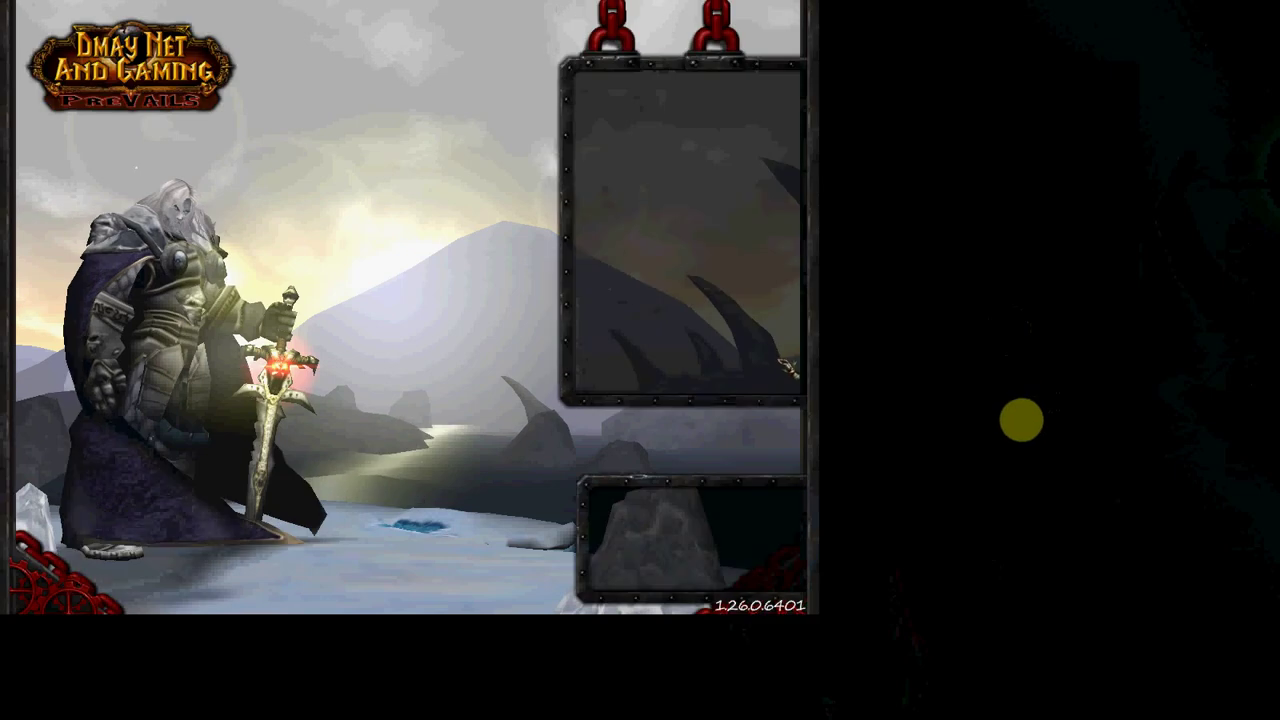
key(s)
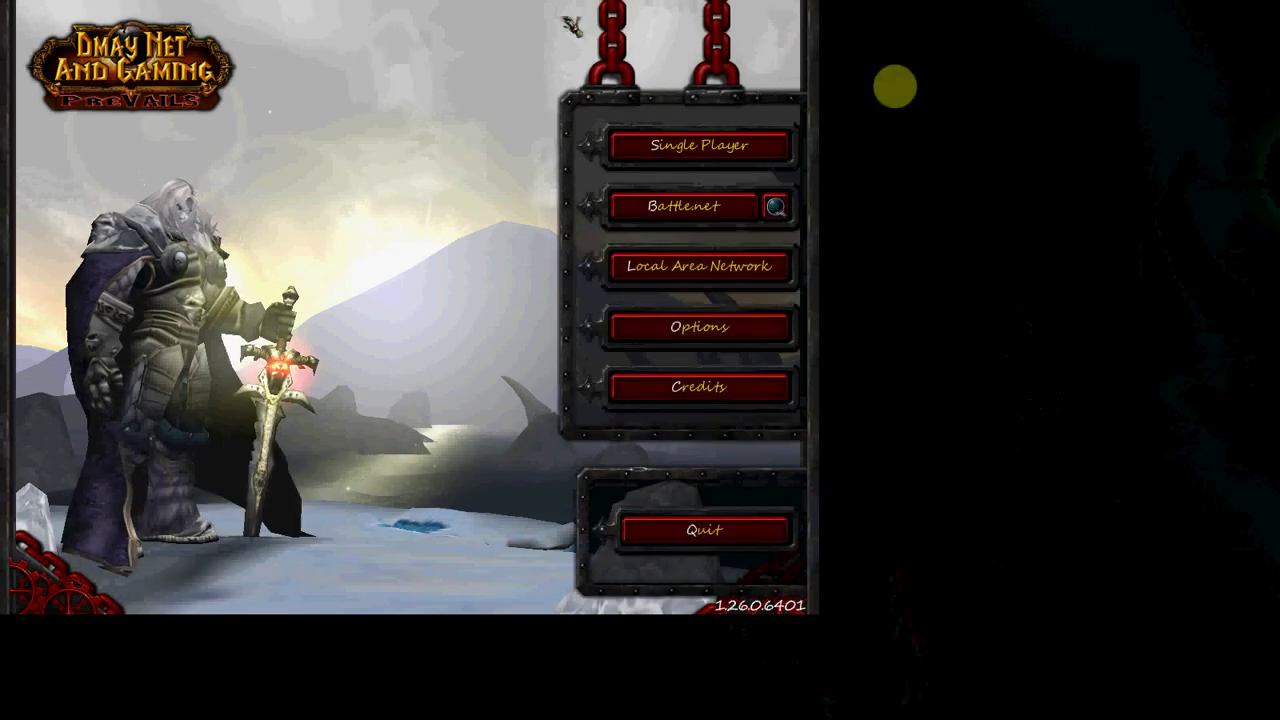
click(718, 532)
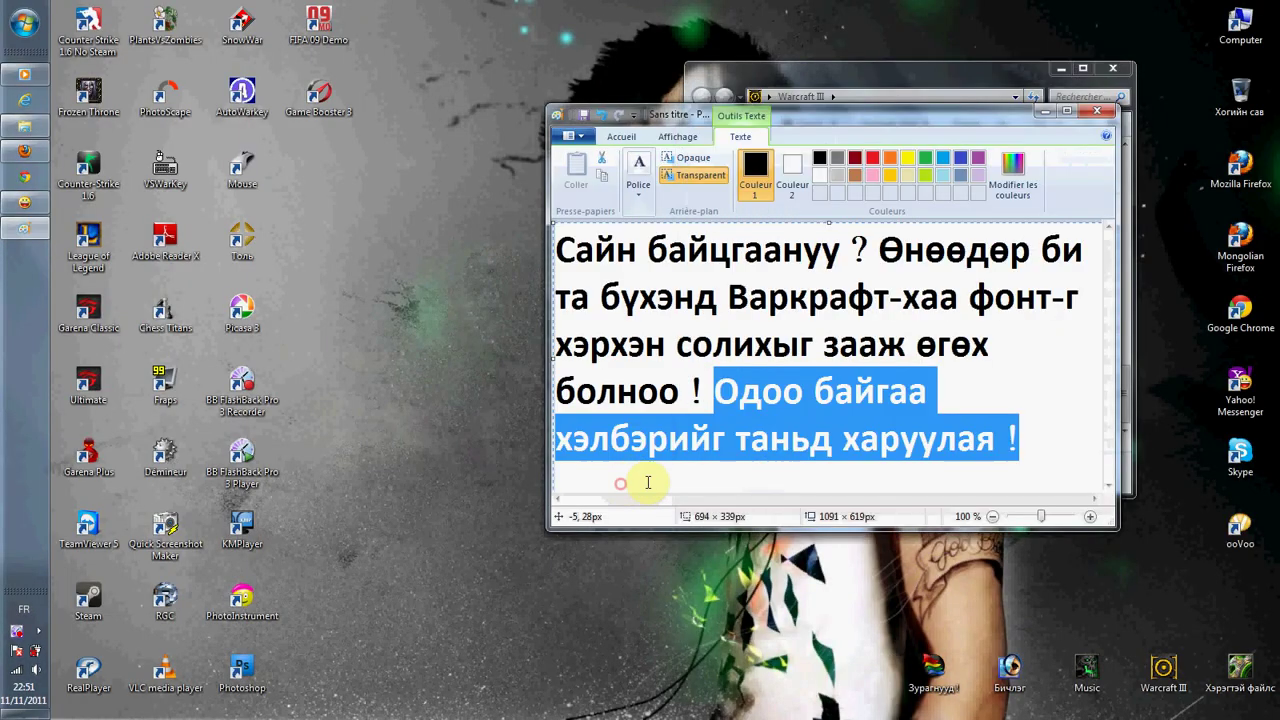
Step: Replace the whole note in the text box with "Намайг дагаад хийнэ үү!" and highlight it
click(1054, 443)
key(ctrl+a)
text(Намайг)
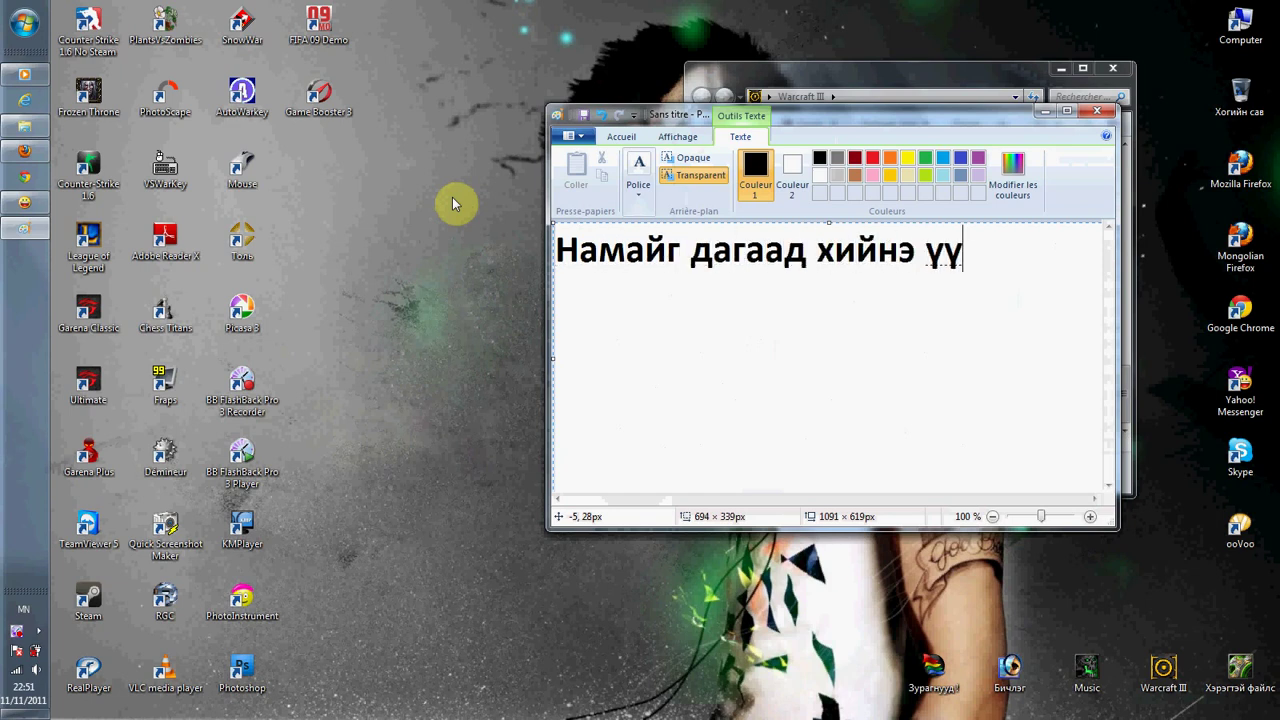
key(ctrl+a)
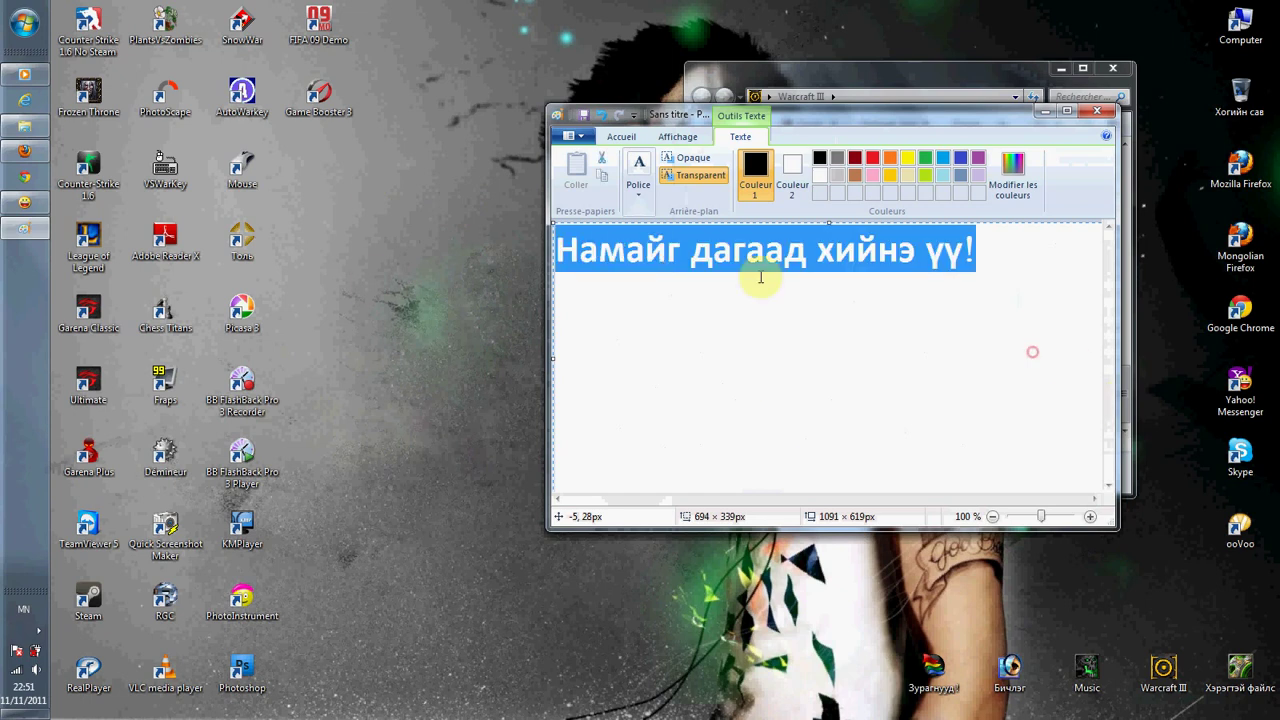
Step: Open the Polices folder under Apparence et personnalisation in the Control Panel, placing its window beside the note
key(super)
key(alt+shift)
mouse_move(717, 117)
mouse_down()
mouse_move(297, 217)
mouse_move(284, 193)
mouse_up()
drag(840, 117, 954, 90)
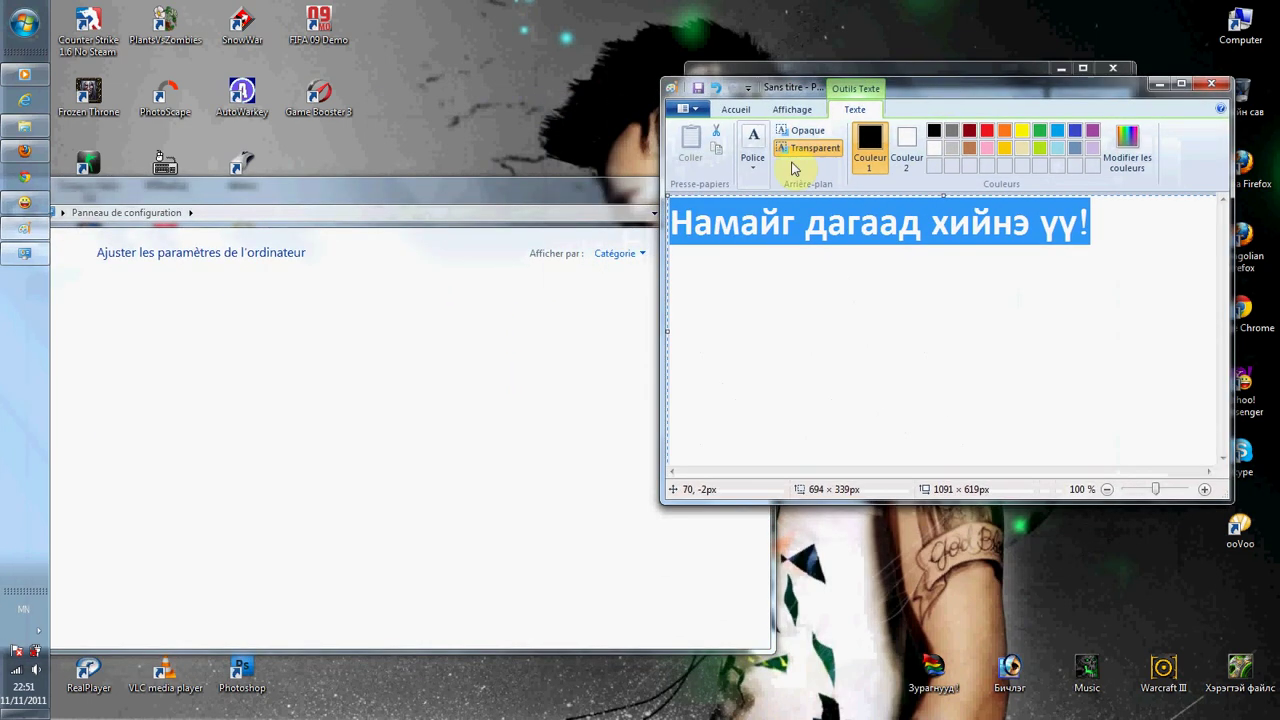
mouse_move(535, 195)
mouse_down()
mouse_move(510, 108)
mouse_move(481, 104)
mouse_up()
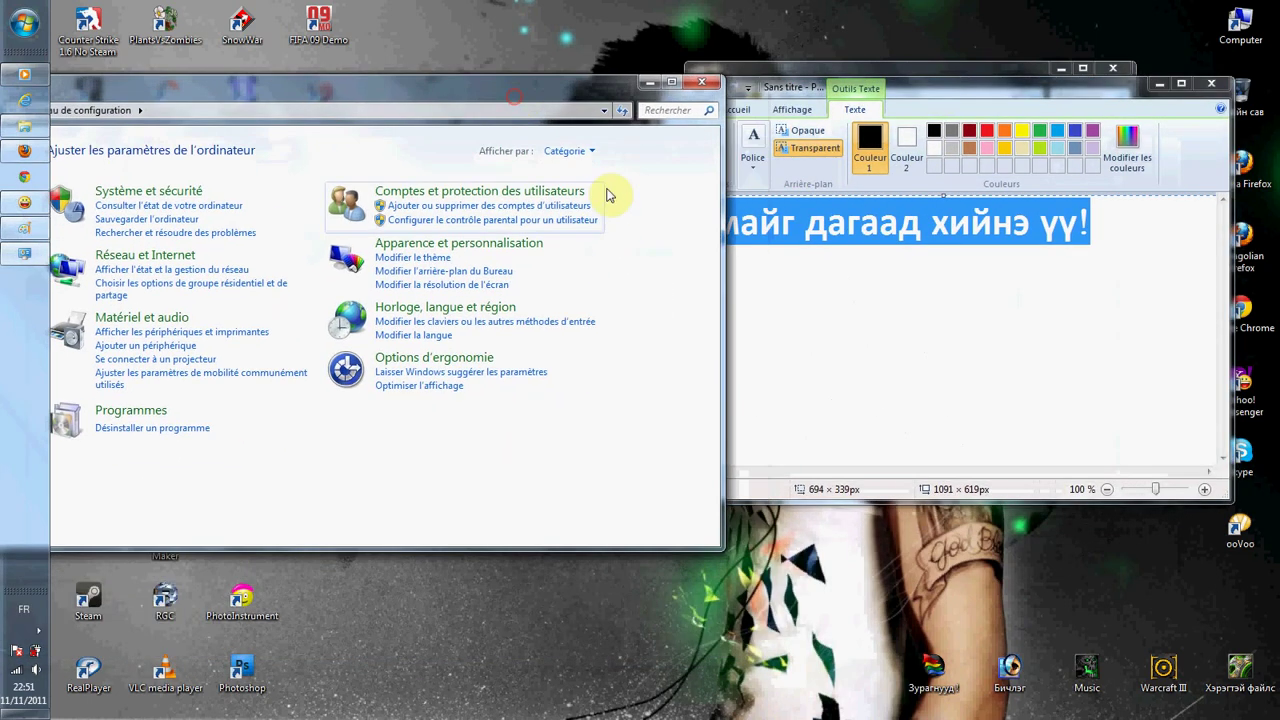
click(520, 244)
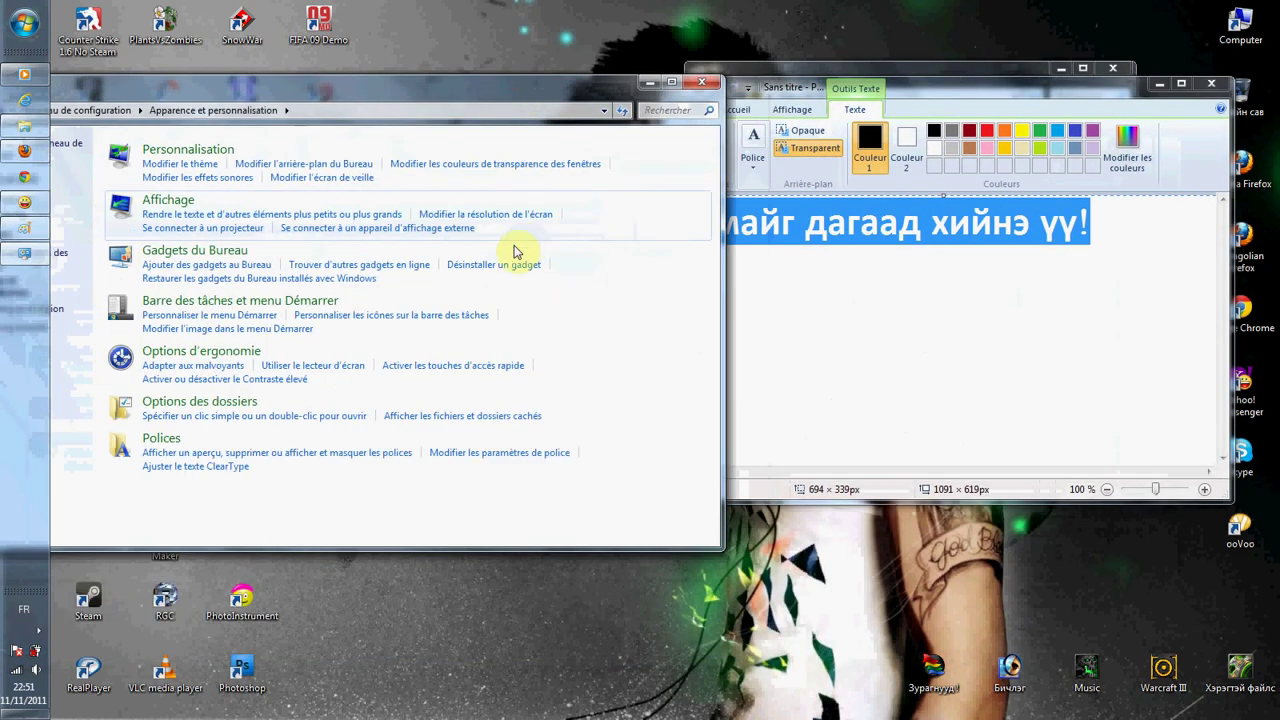
click(172, 440)
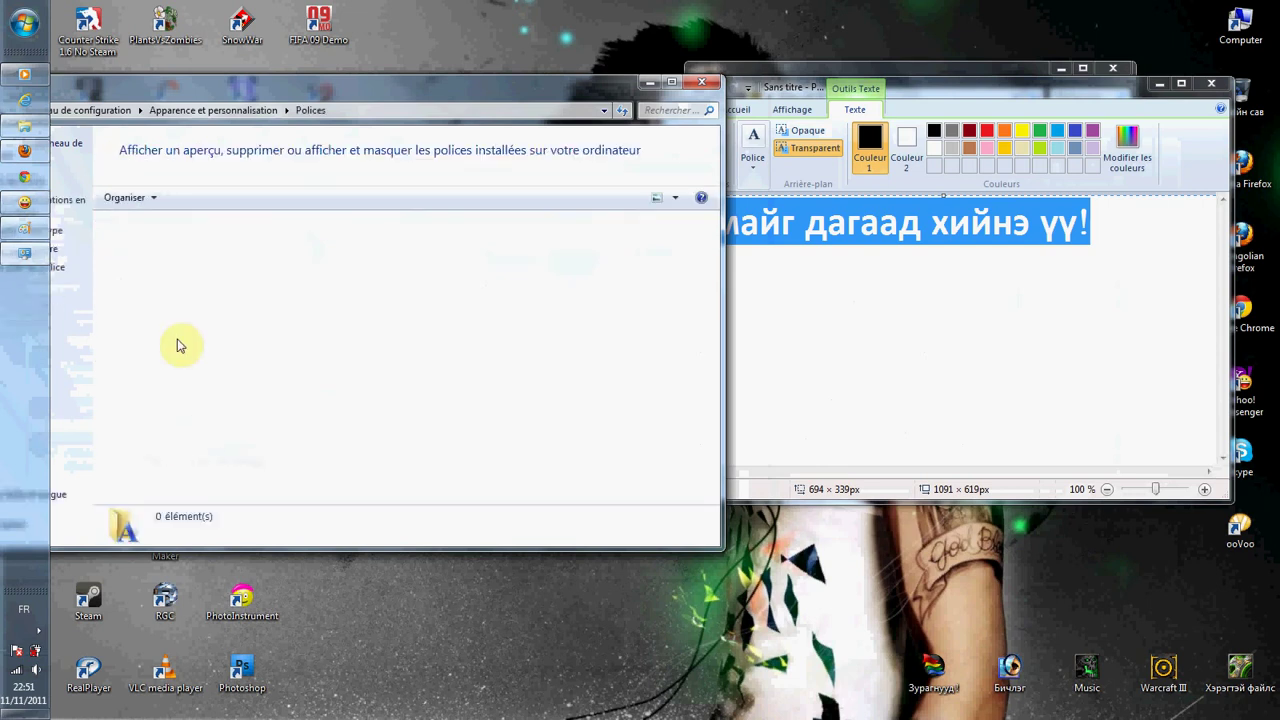
Step: Append "энэ үйлдлээр дагаж хийгээд Polices гэсэн хавтаснаас солих фонтоо хуулан авна!" to the note and highlight the added text
click(1129, 254)
click(1121, 222)
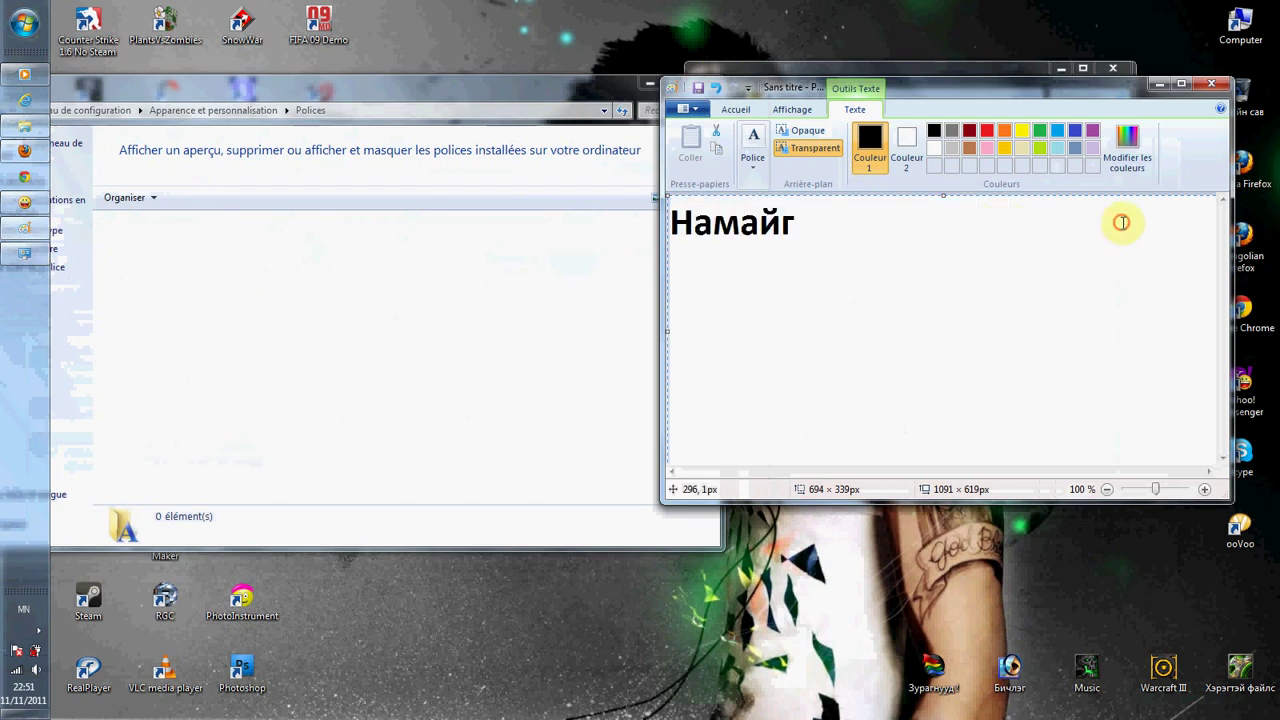
text(энэ ү)
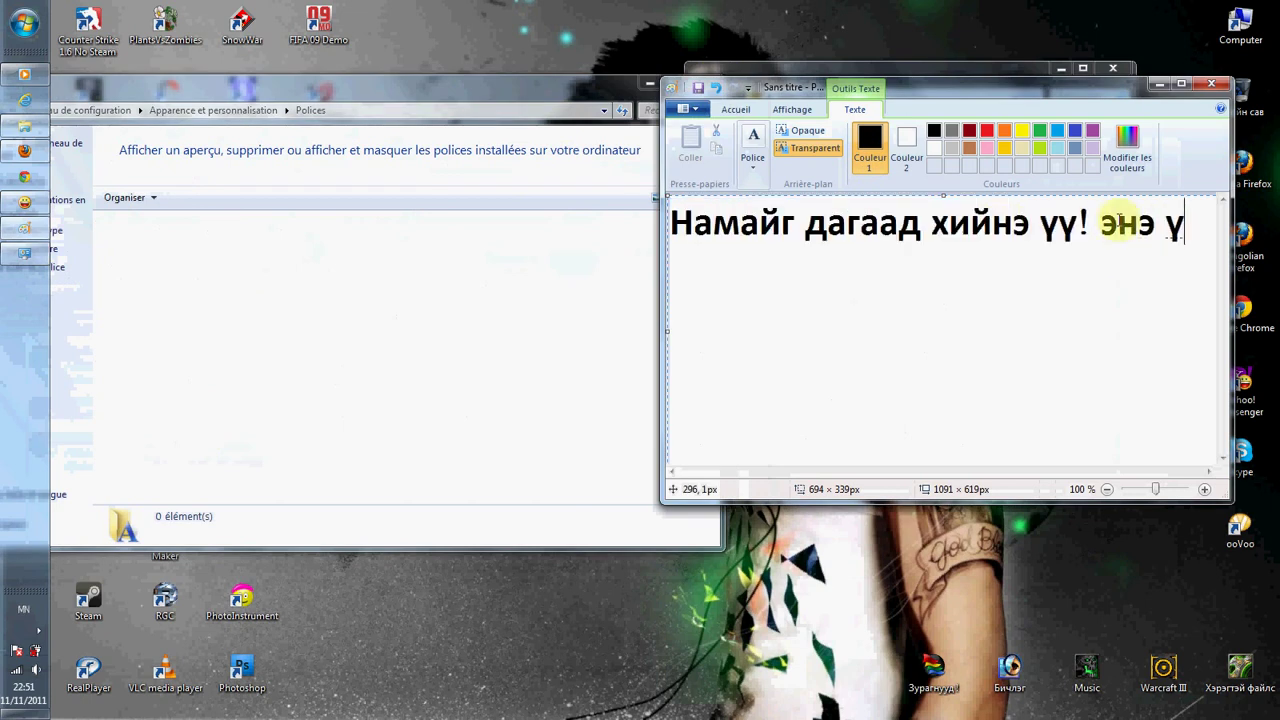
text(йлдлээр дагаж хийгээд )
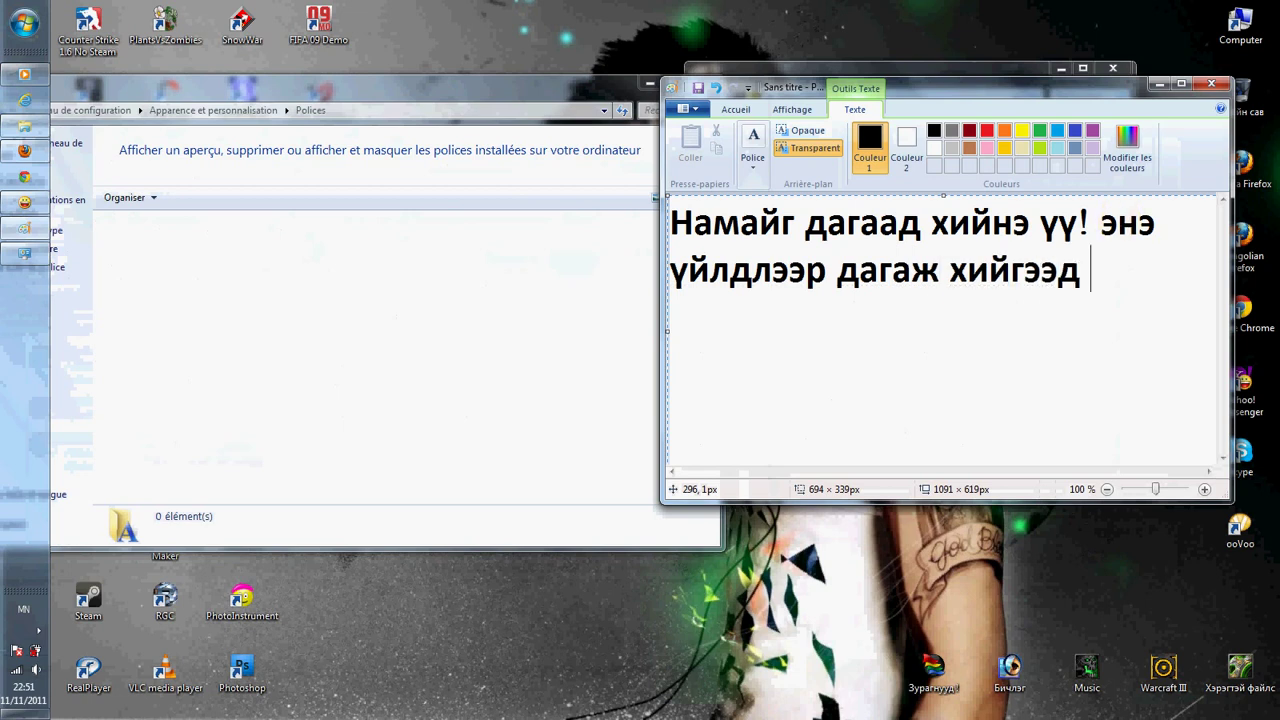
text(Рoli)
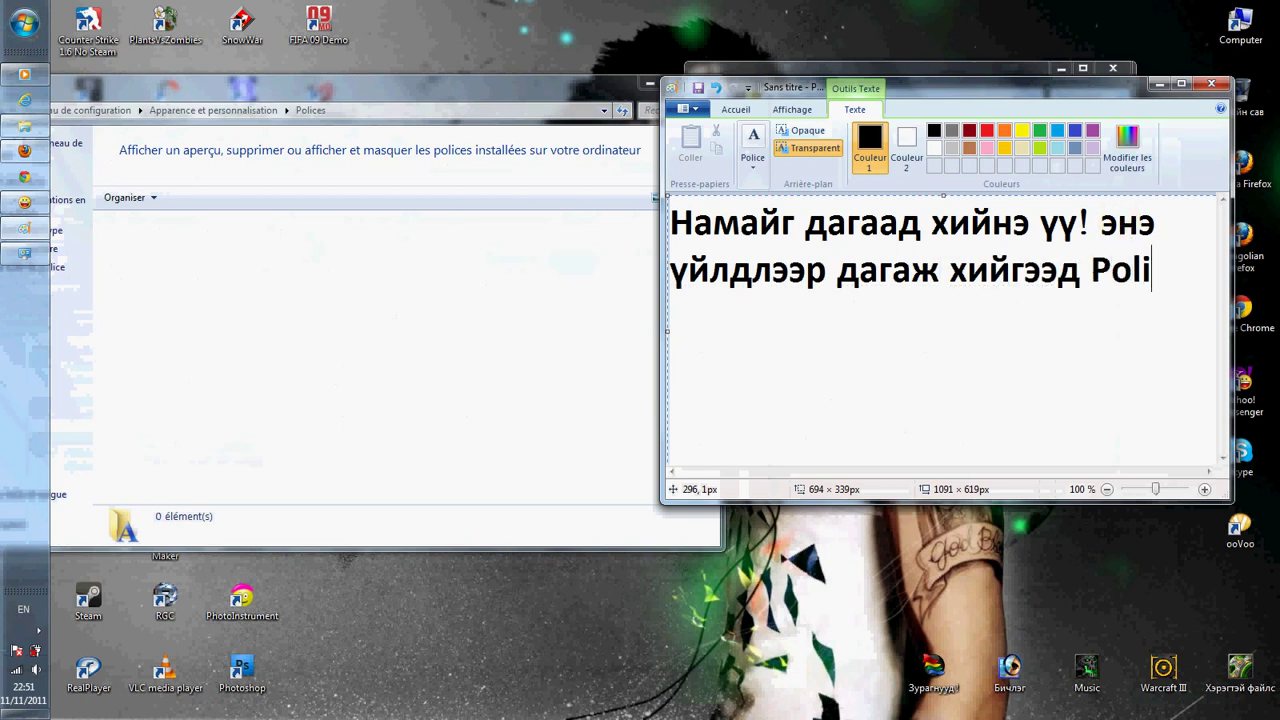
text(ces гэсэн хавтаснаас с)
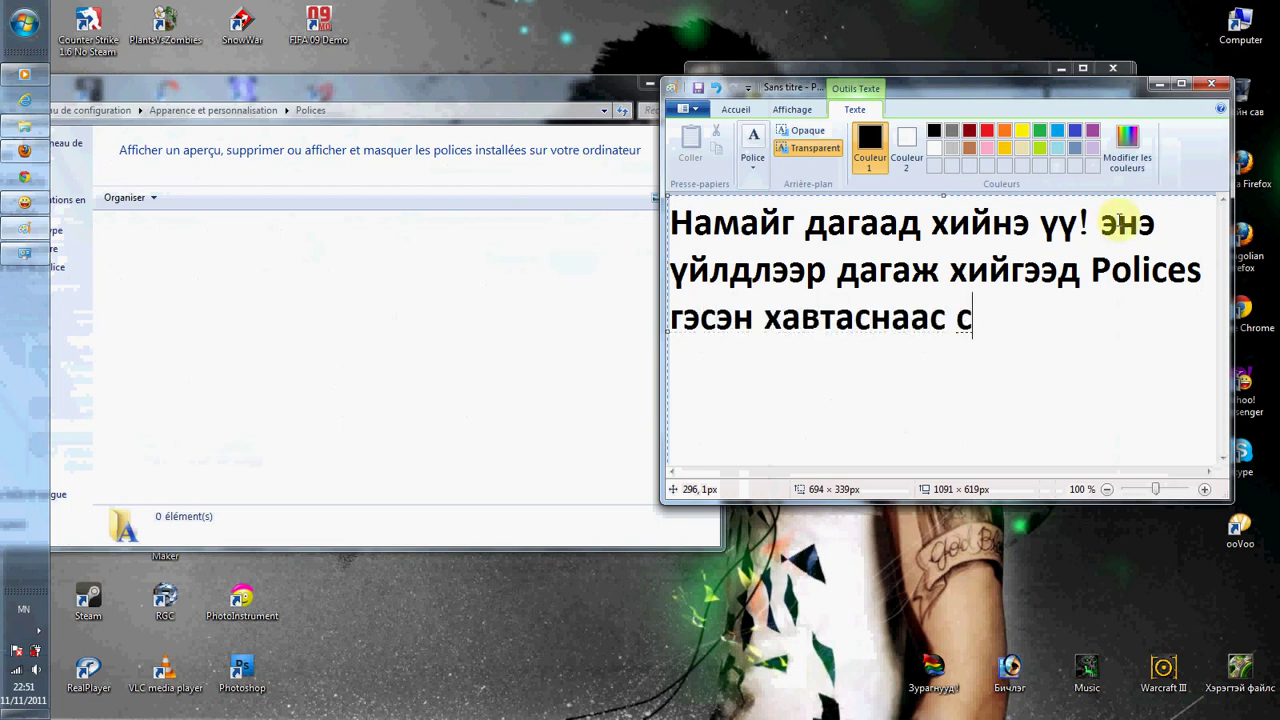
text(олих фонтоо х)
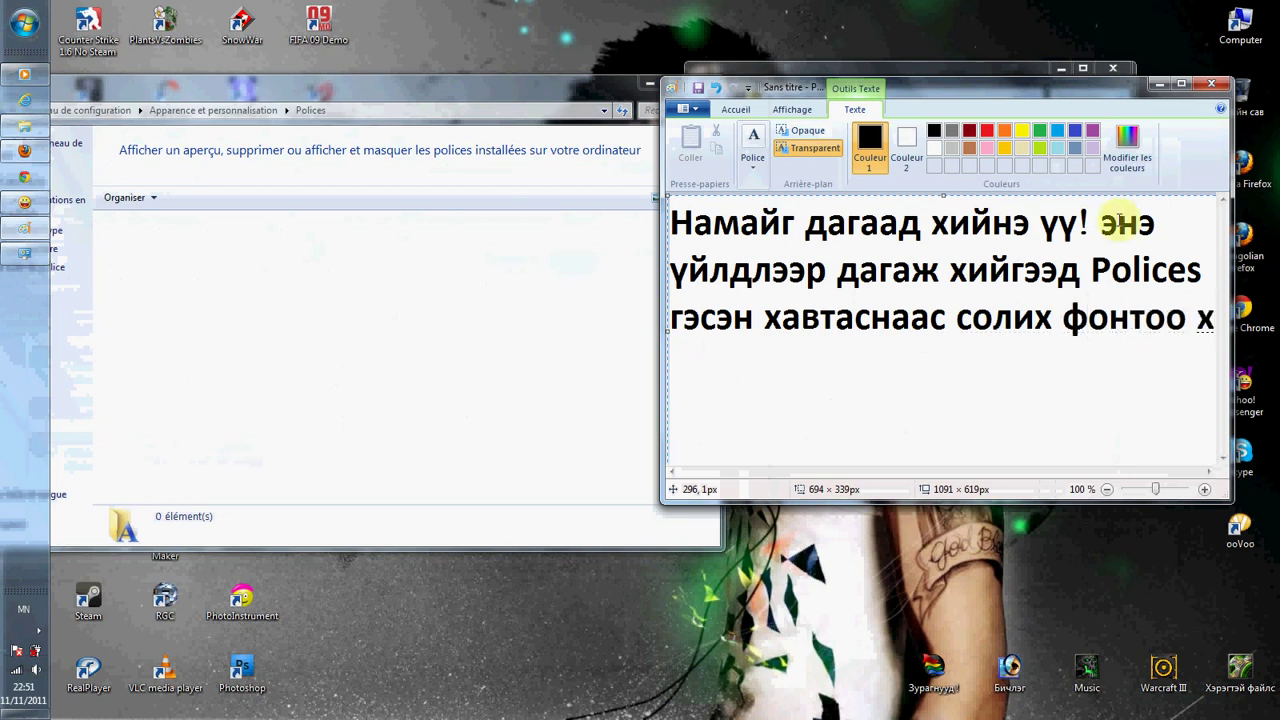
text(уулан авна!)
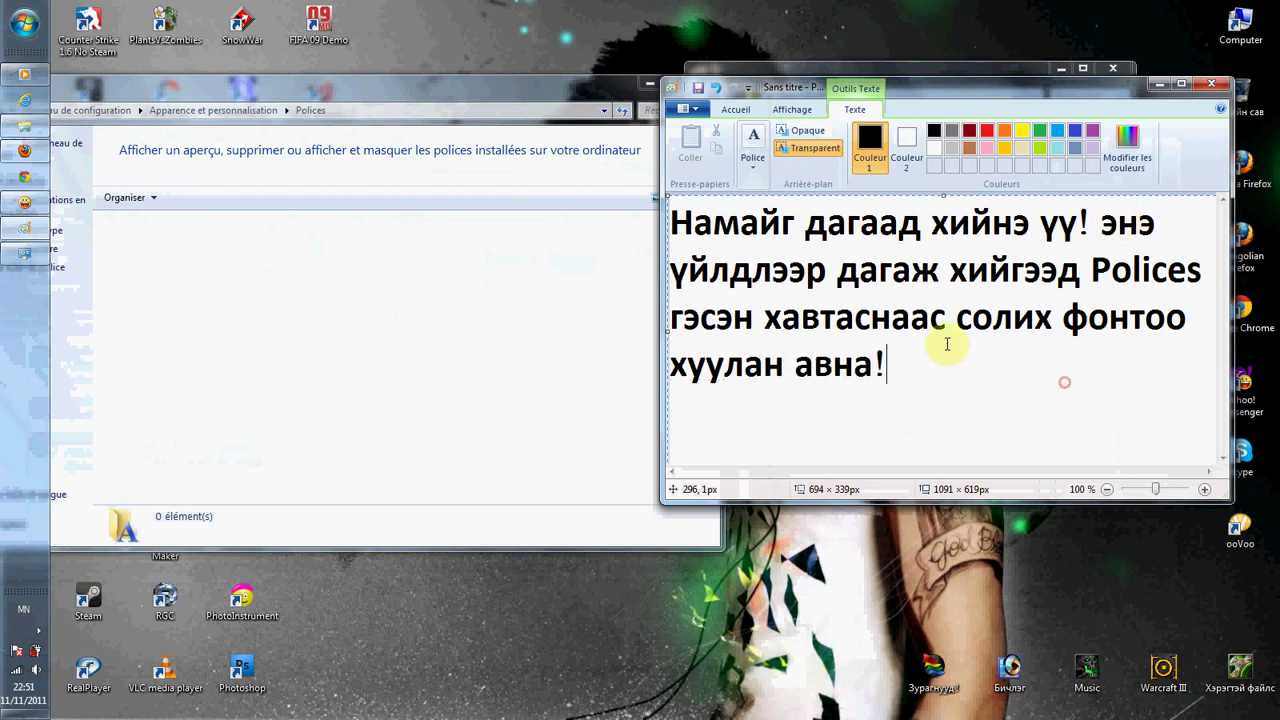
drag(1000, 380, 1105, 215)
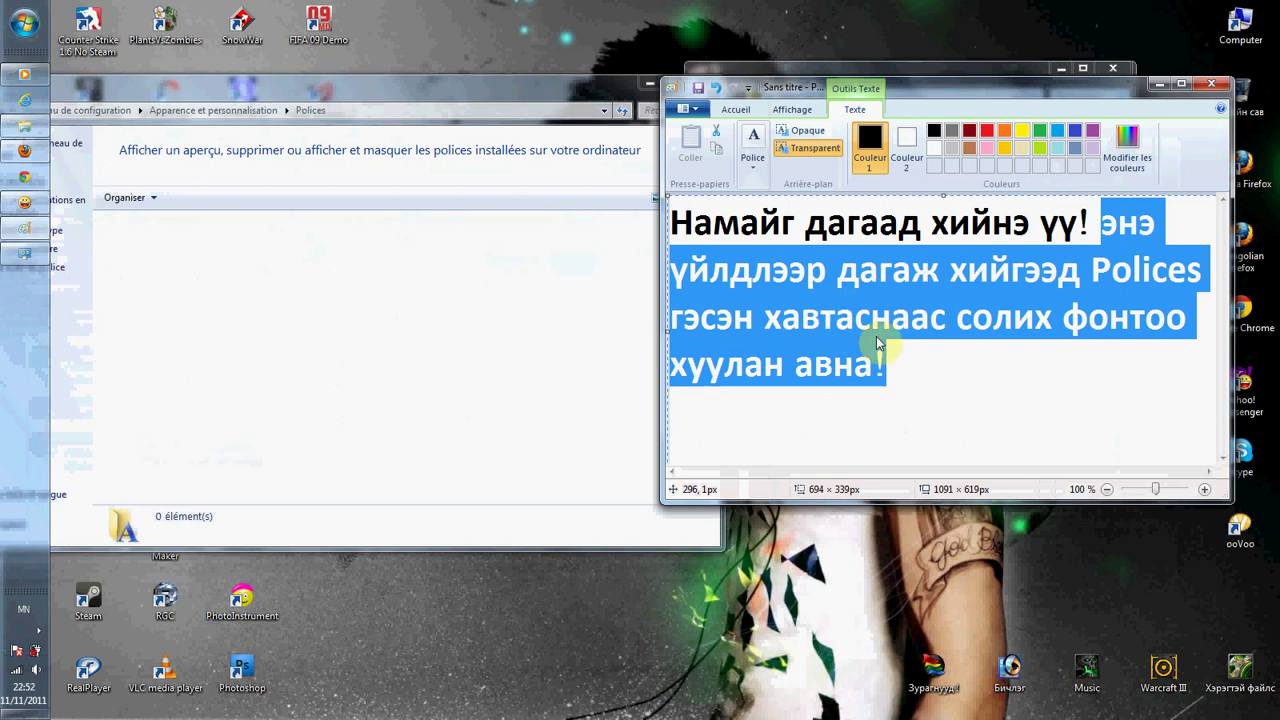
Step: Go back to Apparence et personnalisation and reopen the Polices folder so its fonts load
mouse_move(480, 100)
mouse_down()
mouse_move(707, 33)
mouse_move(616, 73)
mouse_up()
click(77, 82)
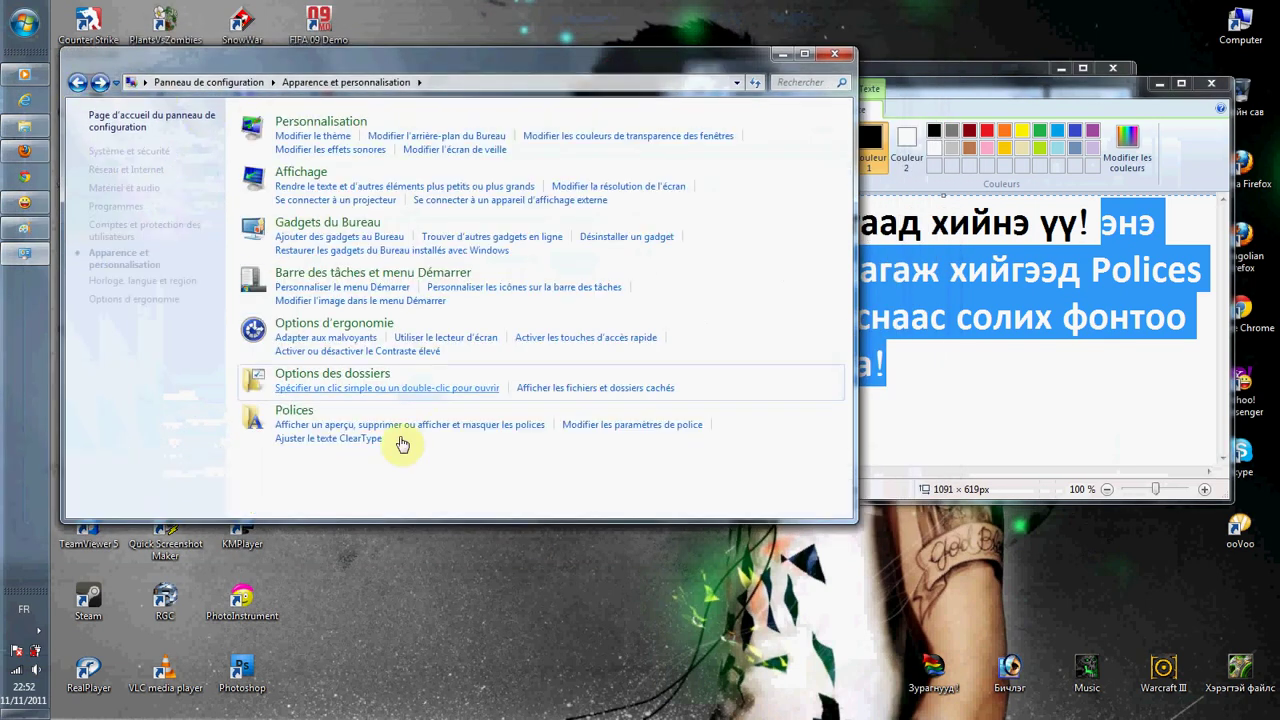
click(303, 412)
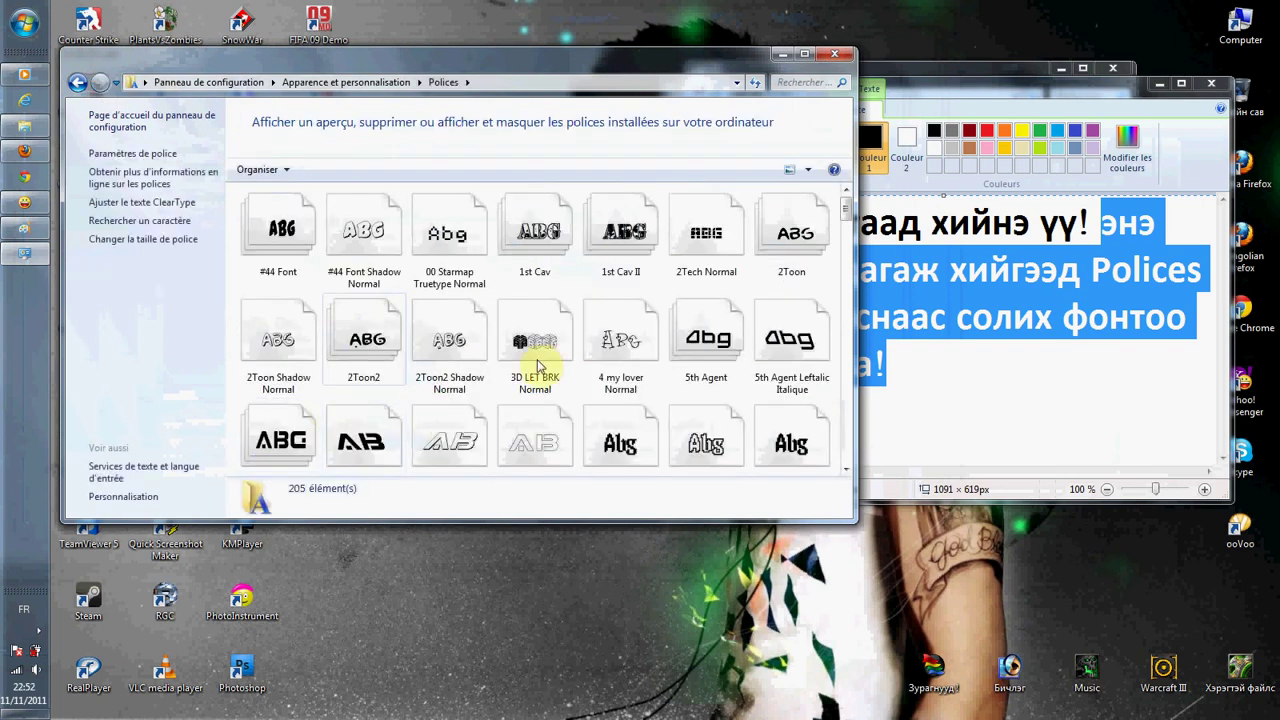
drag(659, 61, 577, 24)
Step: Look through the installed fonts in the Polices folder for one to use in the game
drag(764, 171, 760, 380)
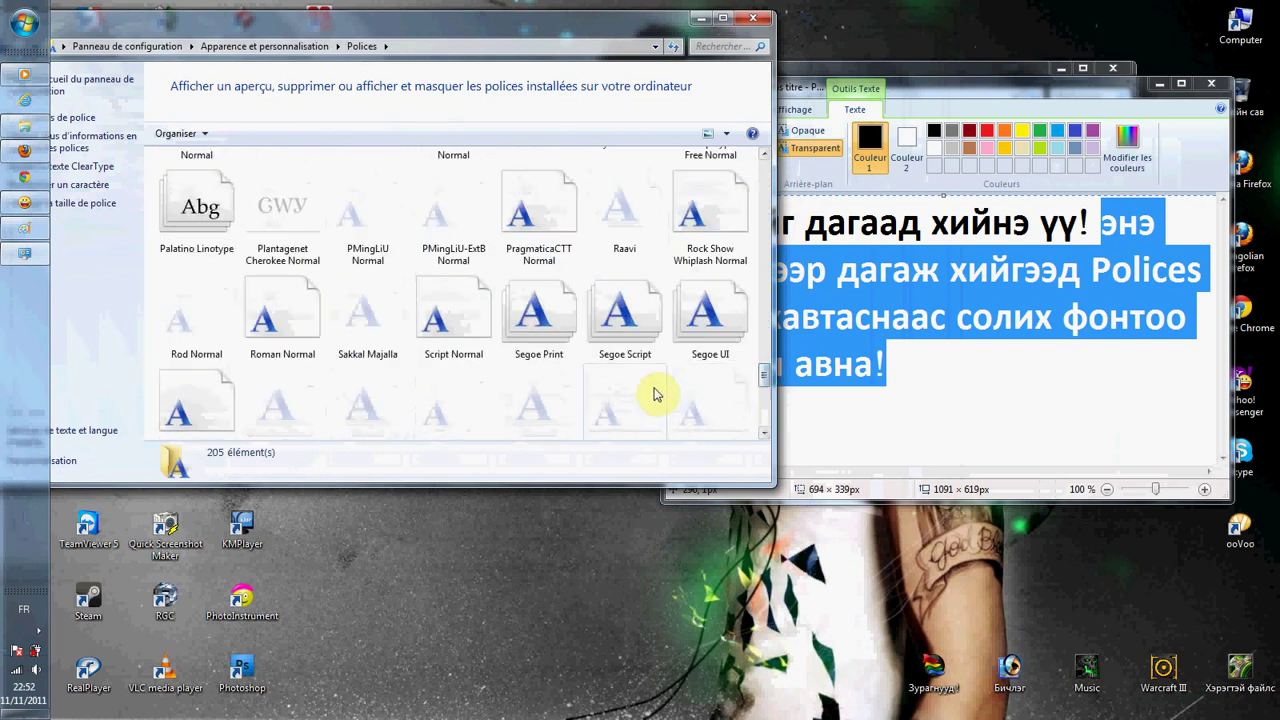
scroll(428, 340, down, 3)
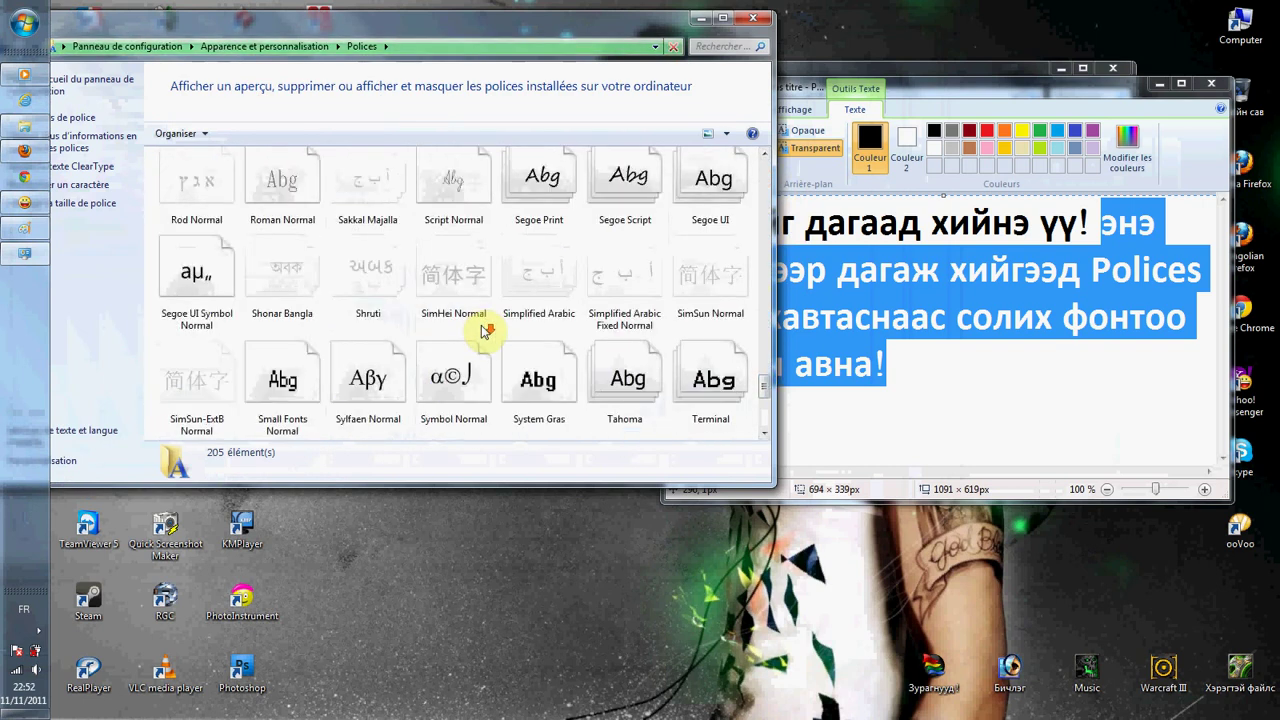
scroll(576, 318, down, 5)
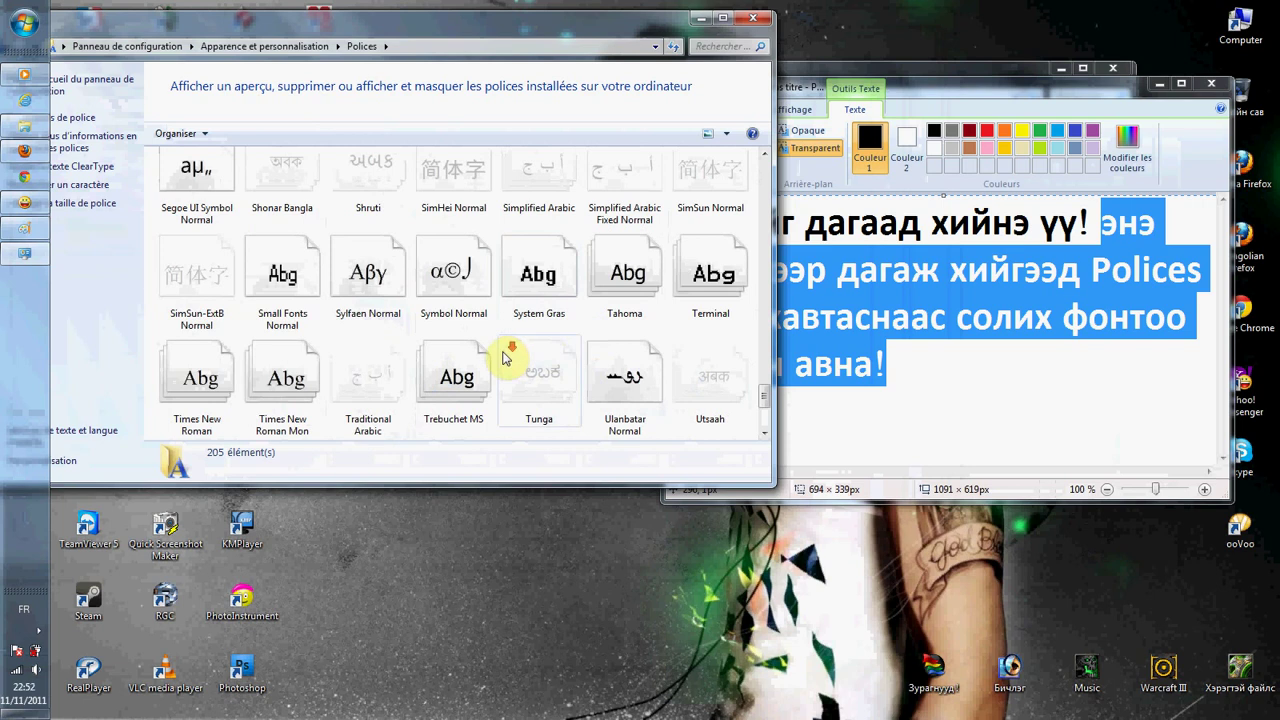
scroll(443, 343, up, 4)
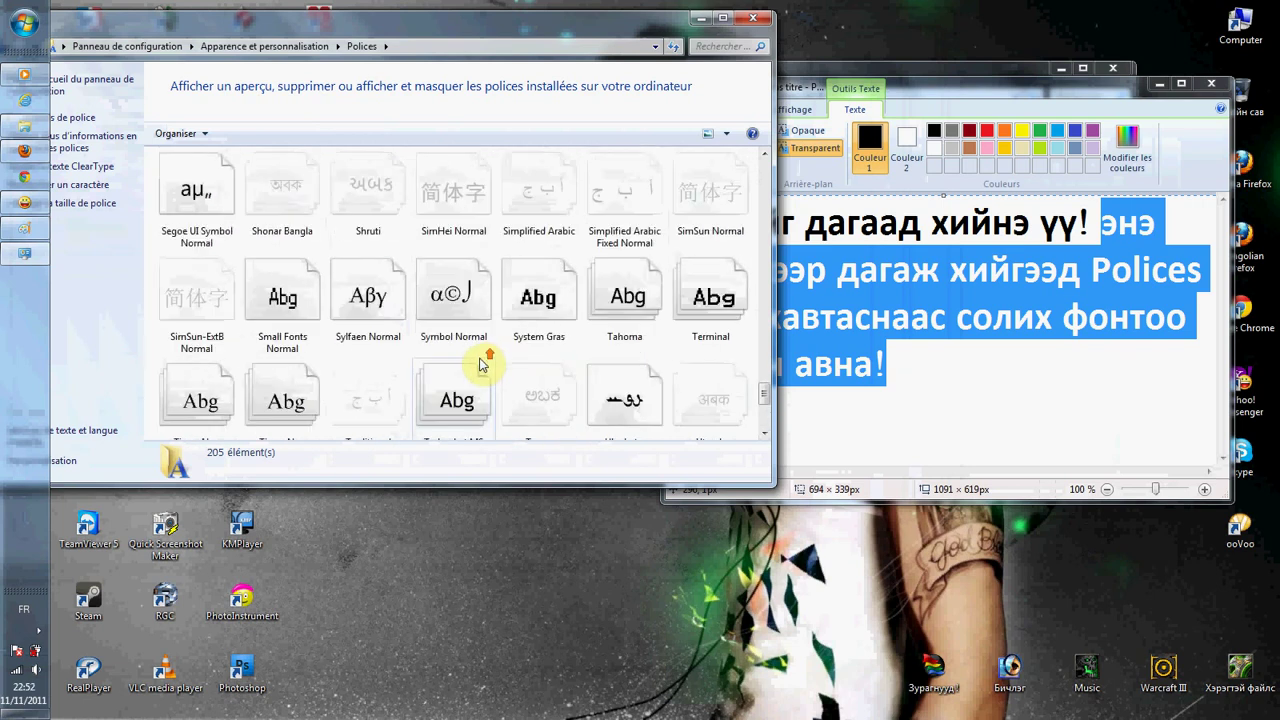
scroll(480, 366, down, 4)
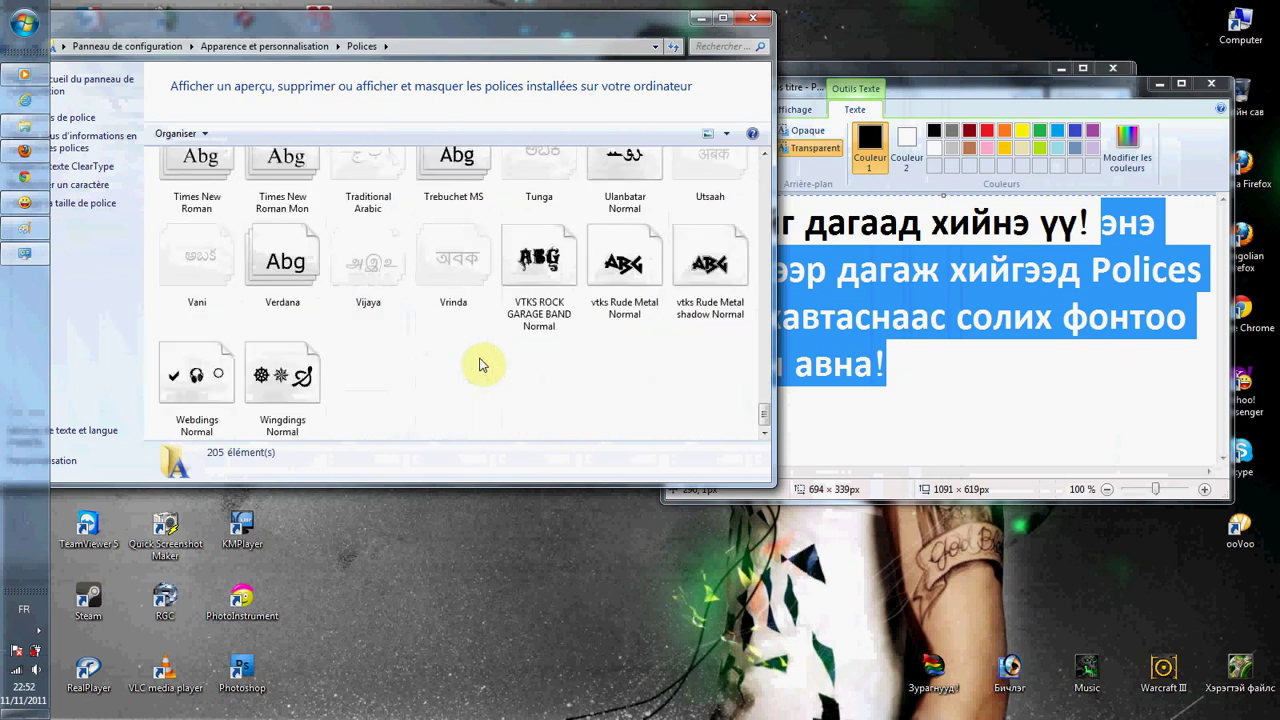
scroll(484, 364, up, 8)
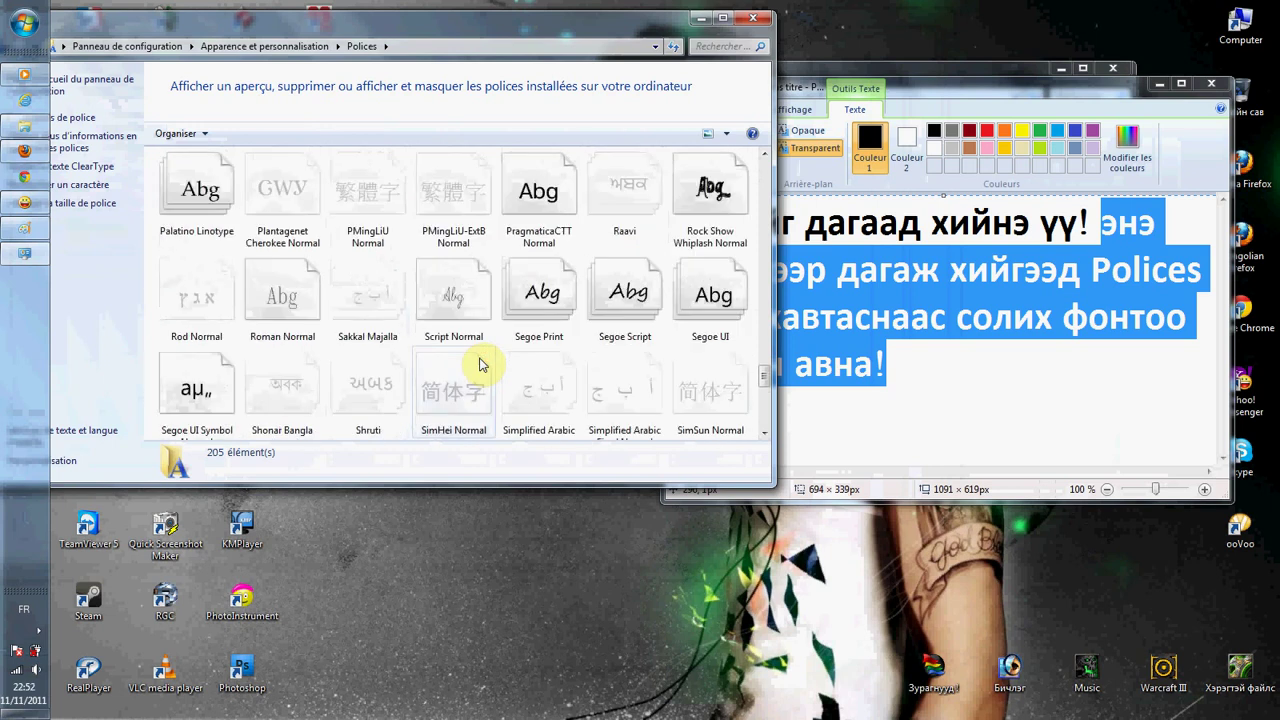
scroll(484, 364, up, 6)
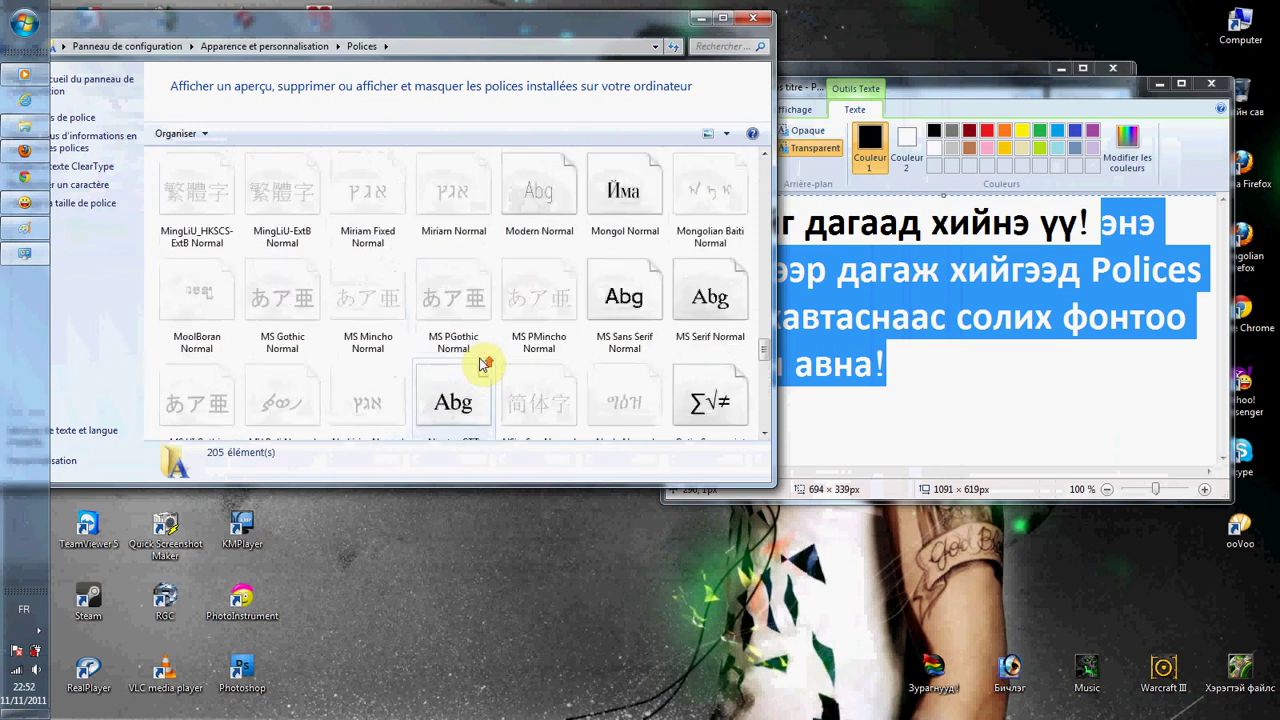
scroll(484, 364, up, 5)
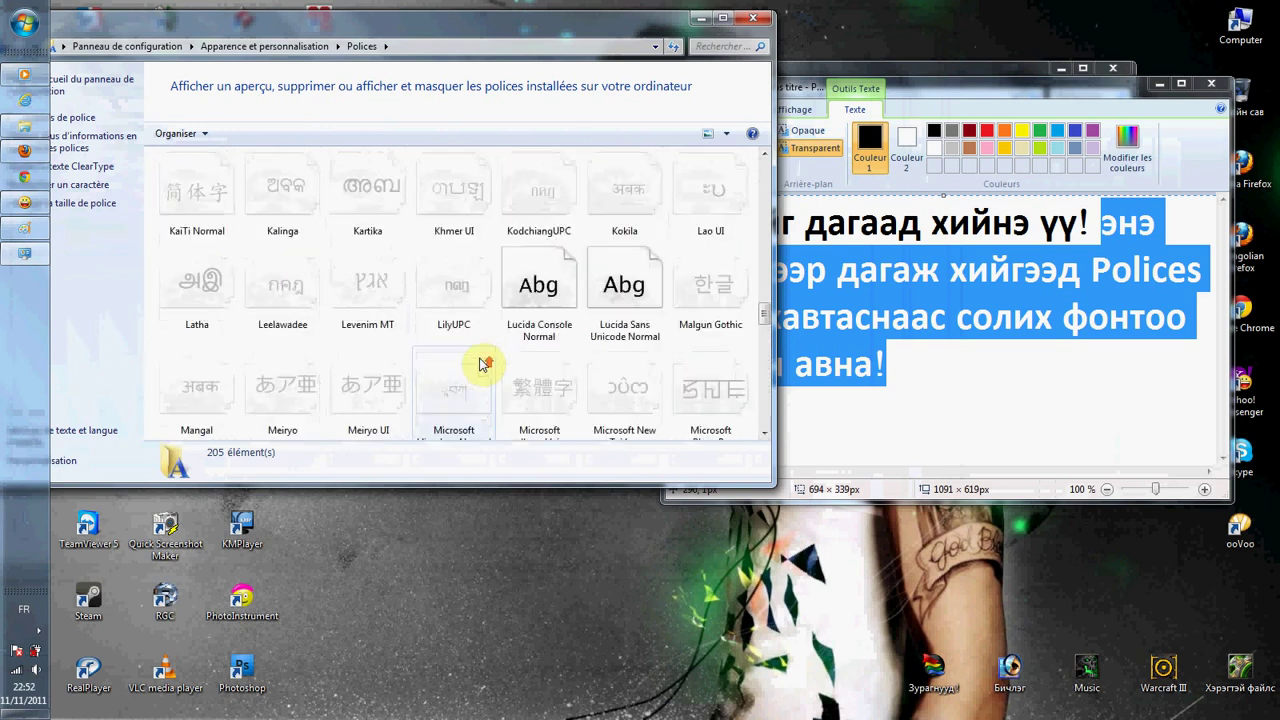
scroll(484, 364, down, 4)
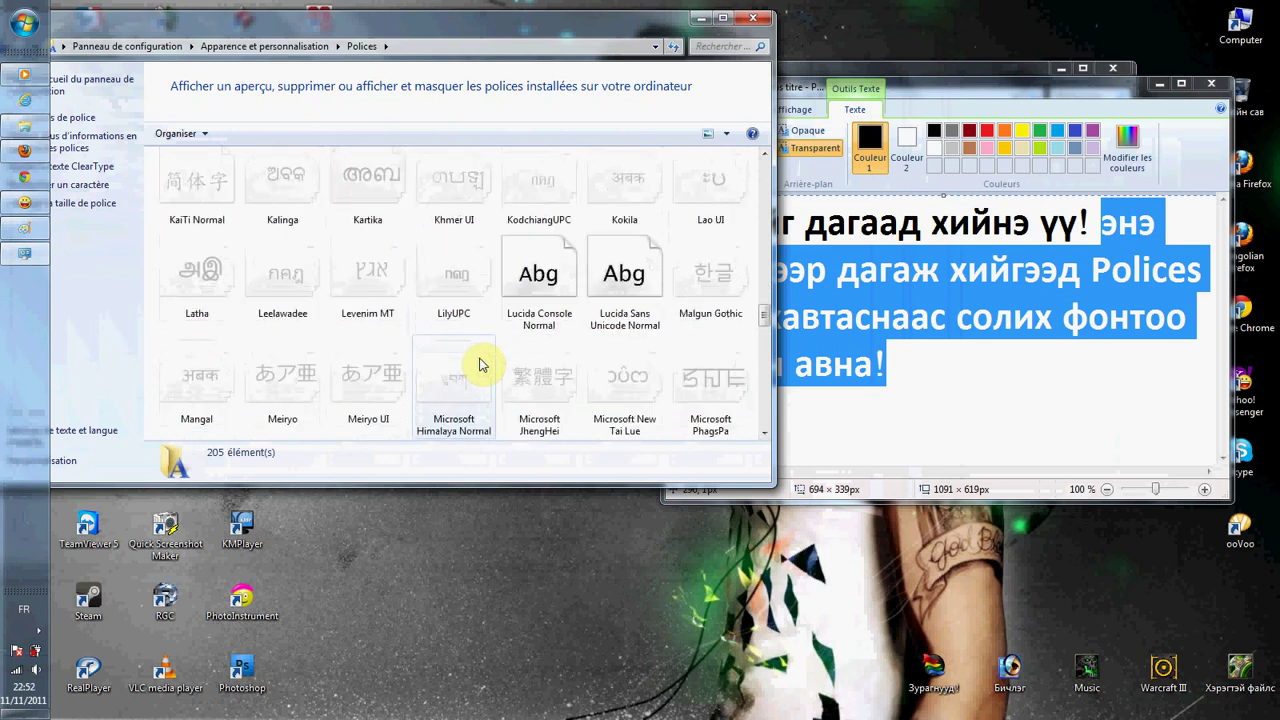
Step: Copy the Comic Sans MS font from the Polices folder and minimize that window
key(c)
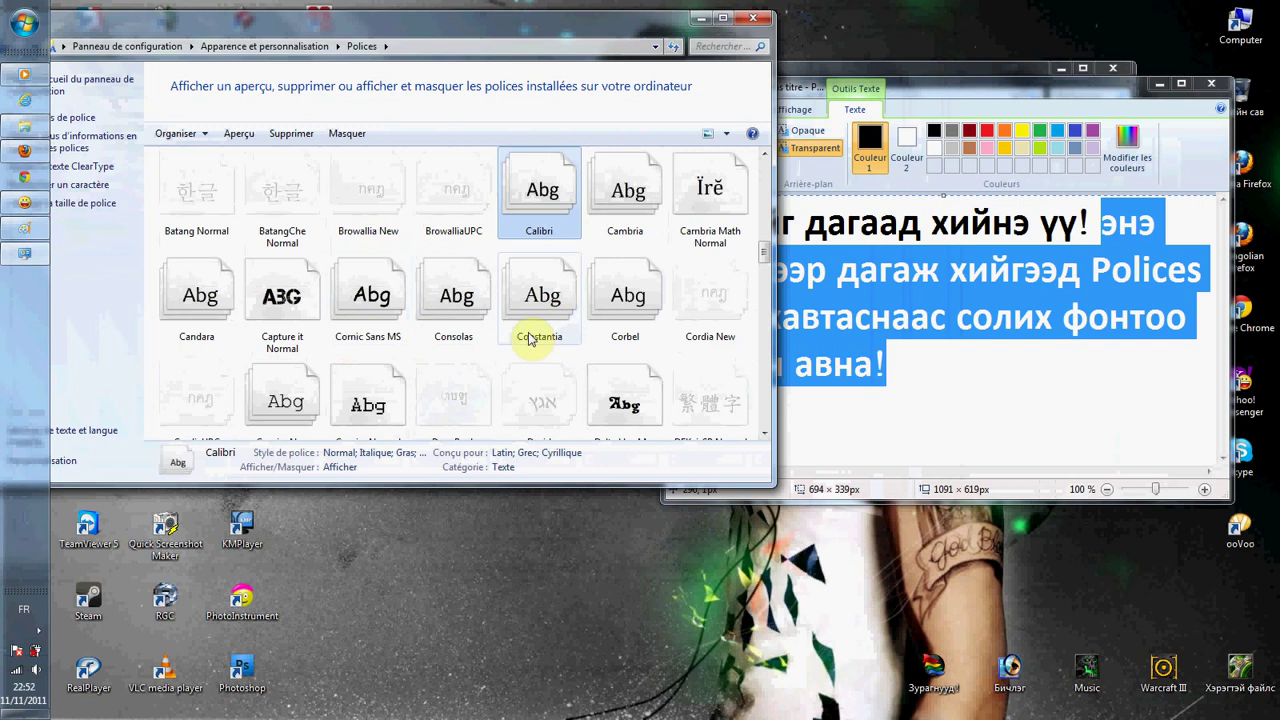
scroll(385, 290, down, 1)
click(279, 375)
click(367, 272)
right_click(379, 266)
click(429, 378)
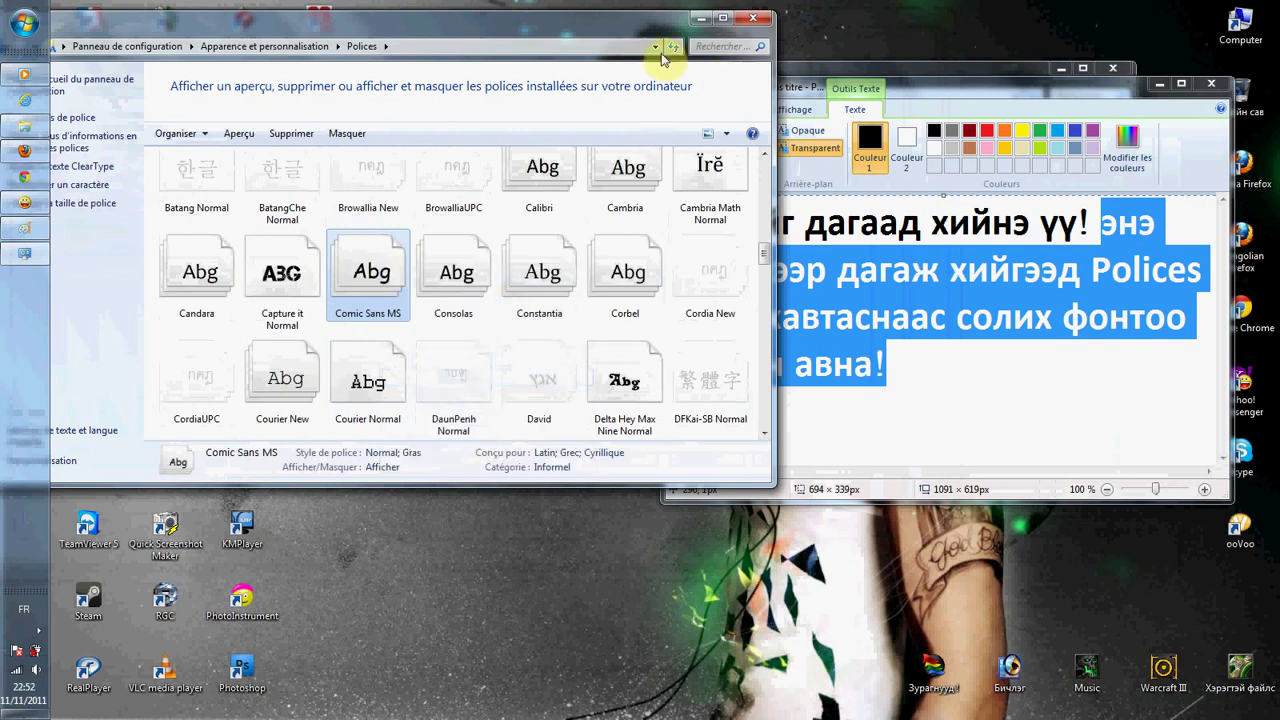
click(697, 17)
Step: Replace the note's text with "Одоо Варкрафт суулгасан фолдерт оо fonts Гэсэн хавтас үүсгэнэ"
click(985, 387)
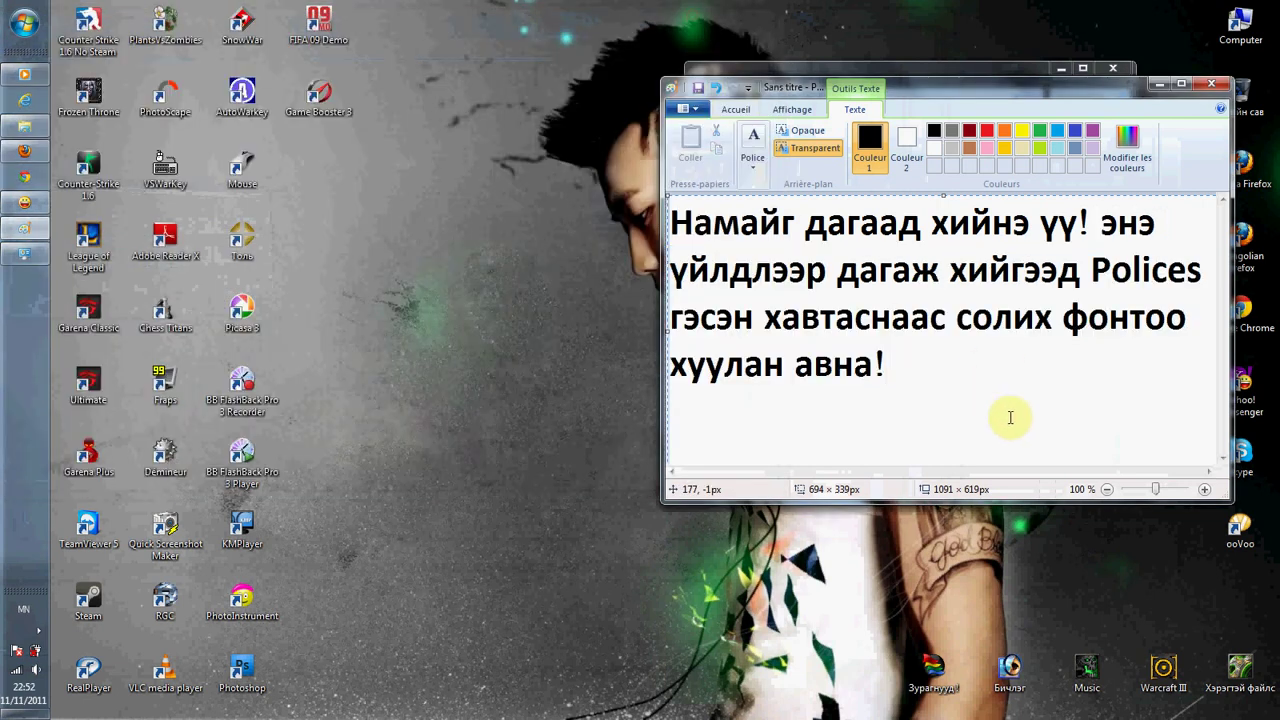
text(од)
key(ctrl+a)
key(Delete)
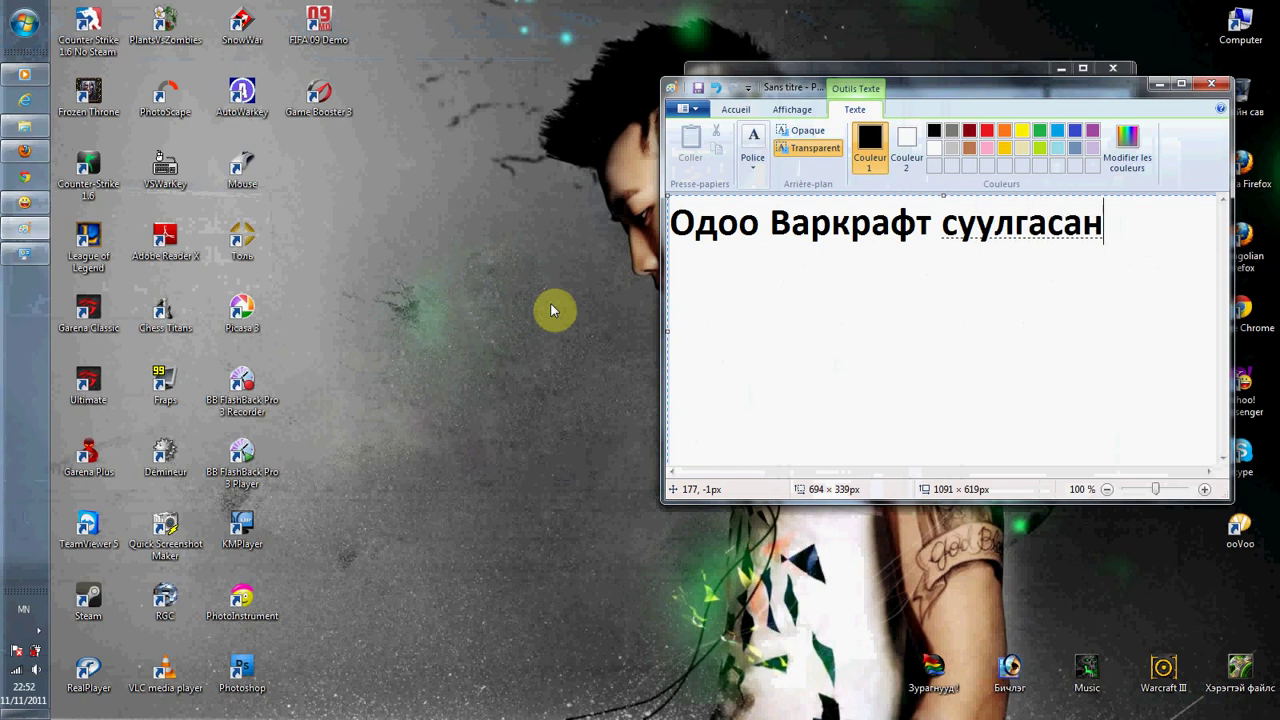
text(лдерт оо fonts Гэсэн хавтас)
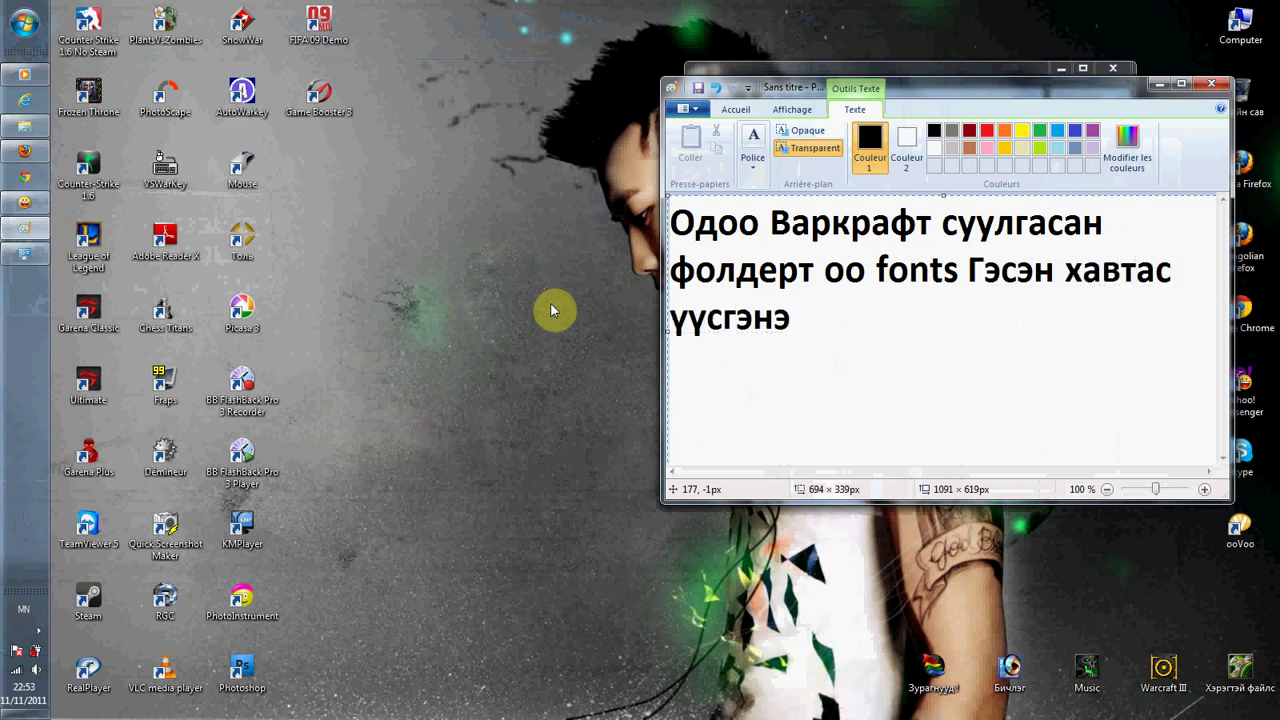
Step: Open the Warcraft III game folder, place its window beside the note, and select the fonts folder in it
key(ctrl+a)
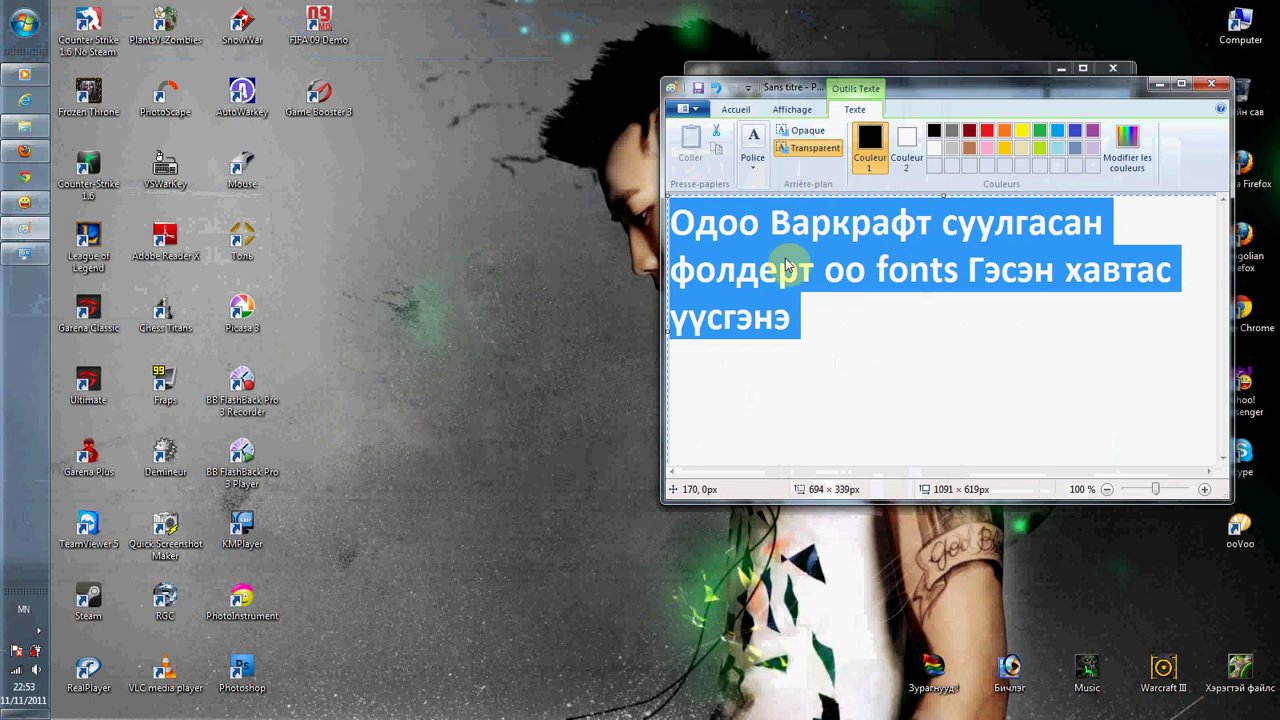
double_click(1163, 667)
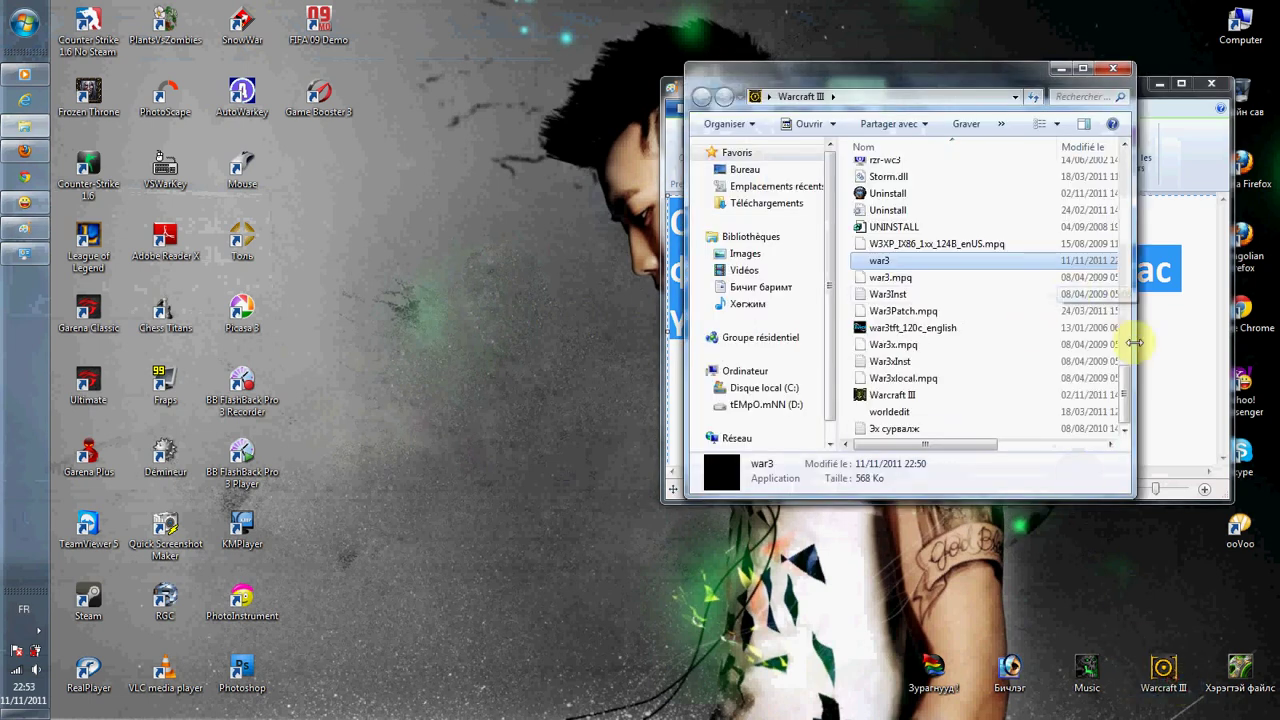
drag(1131, 405, 1057, 80)
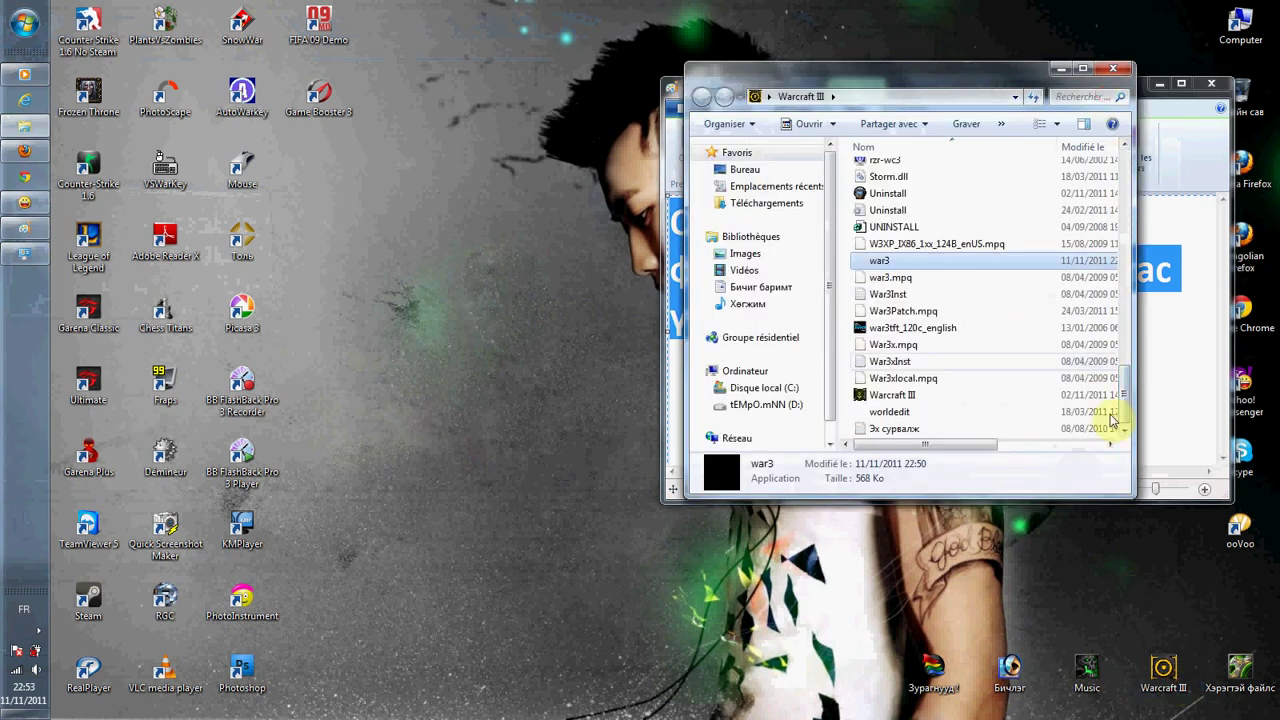
drag(1133, 381, 1121, 170)
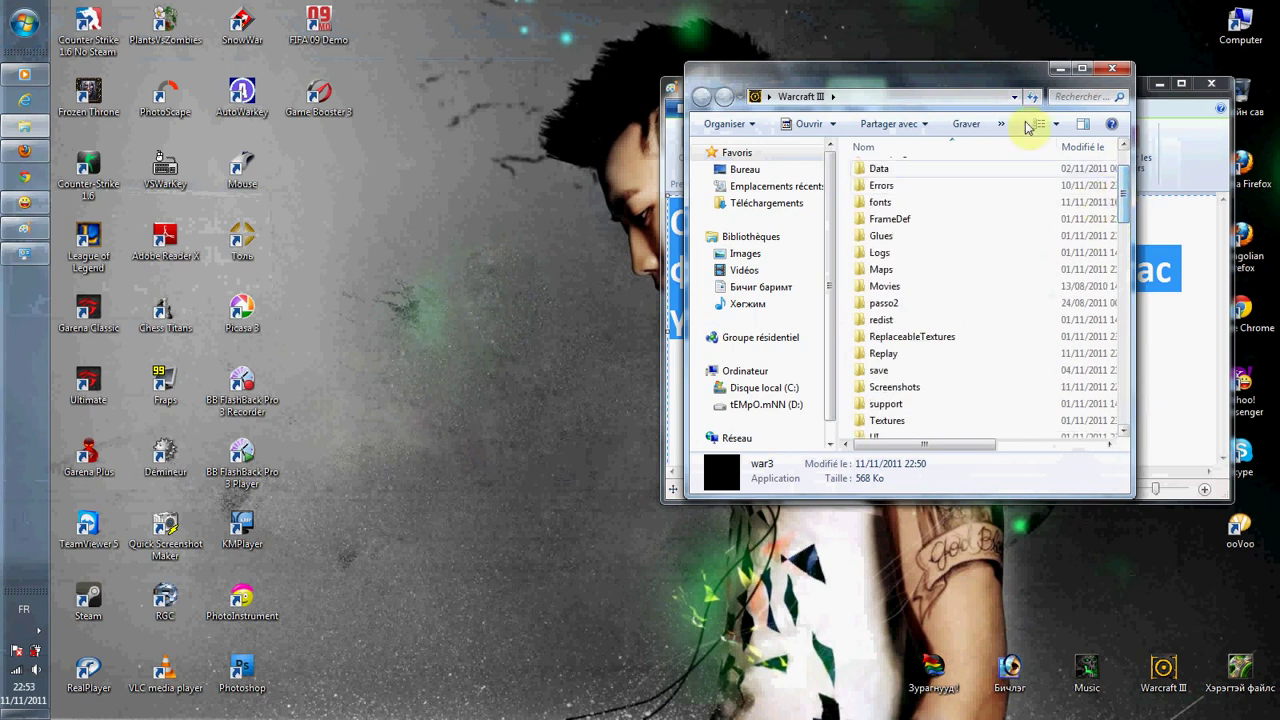
drag(948, 80, 451, 105)
click(405, 228)
scroll(413, 246, up, 1)
Step: Append "Энэ хавтсанд саяны хуулж авсан фонтоо paste хийнэ" to the note and highlight the whole text
click(903, 355)
key(alt+shift)
click(868, 338)
text(Энэ хавтсанд)
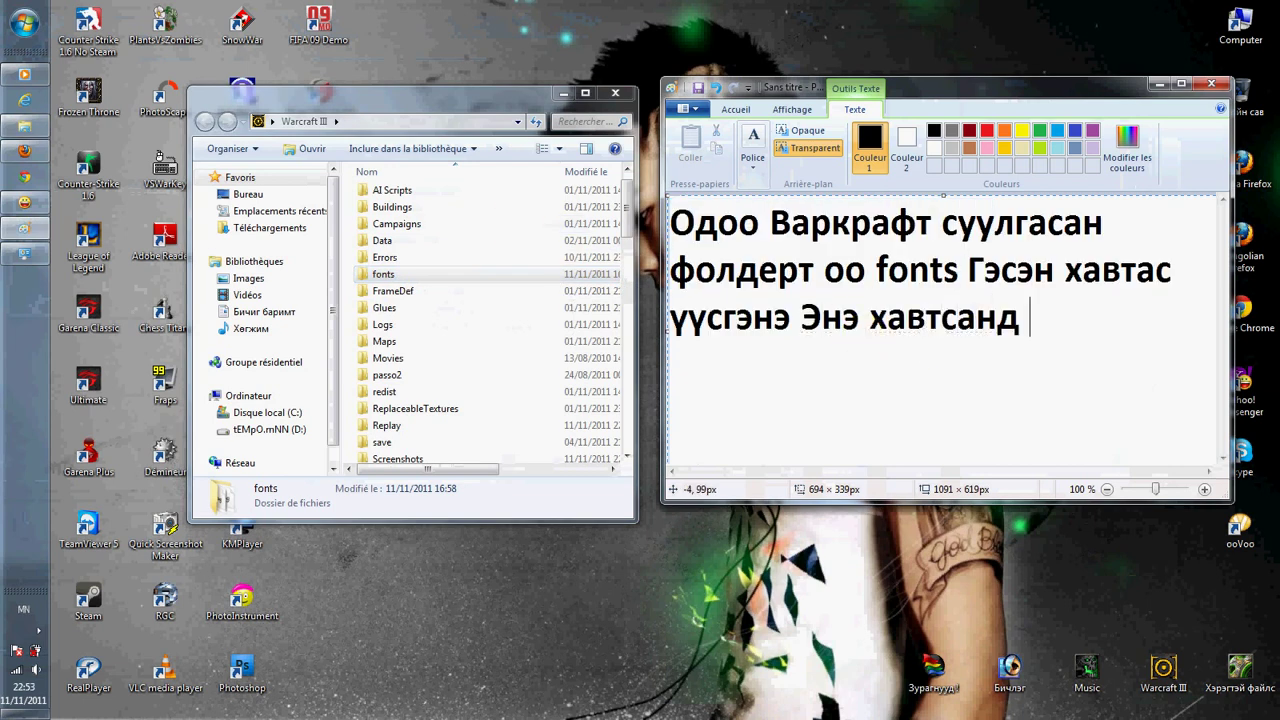
text( саяны х)
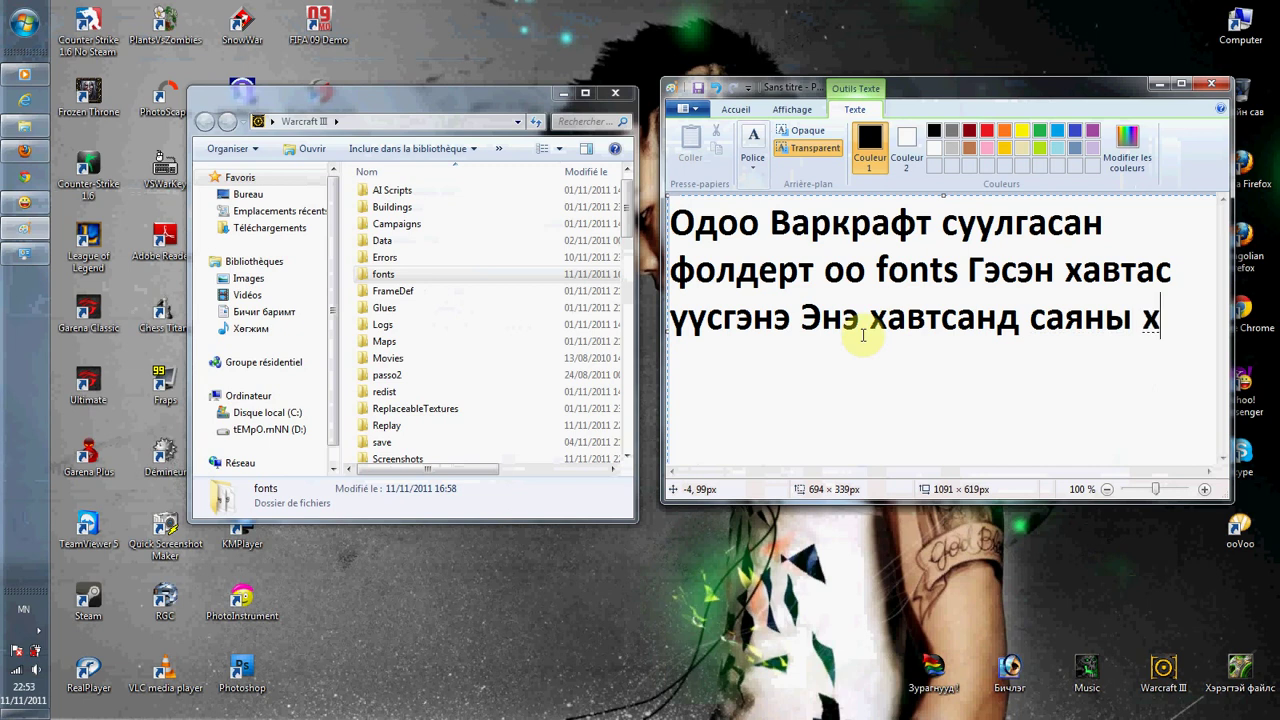
text(уулж авсан )
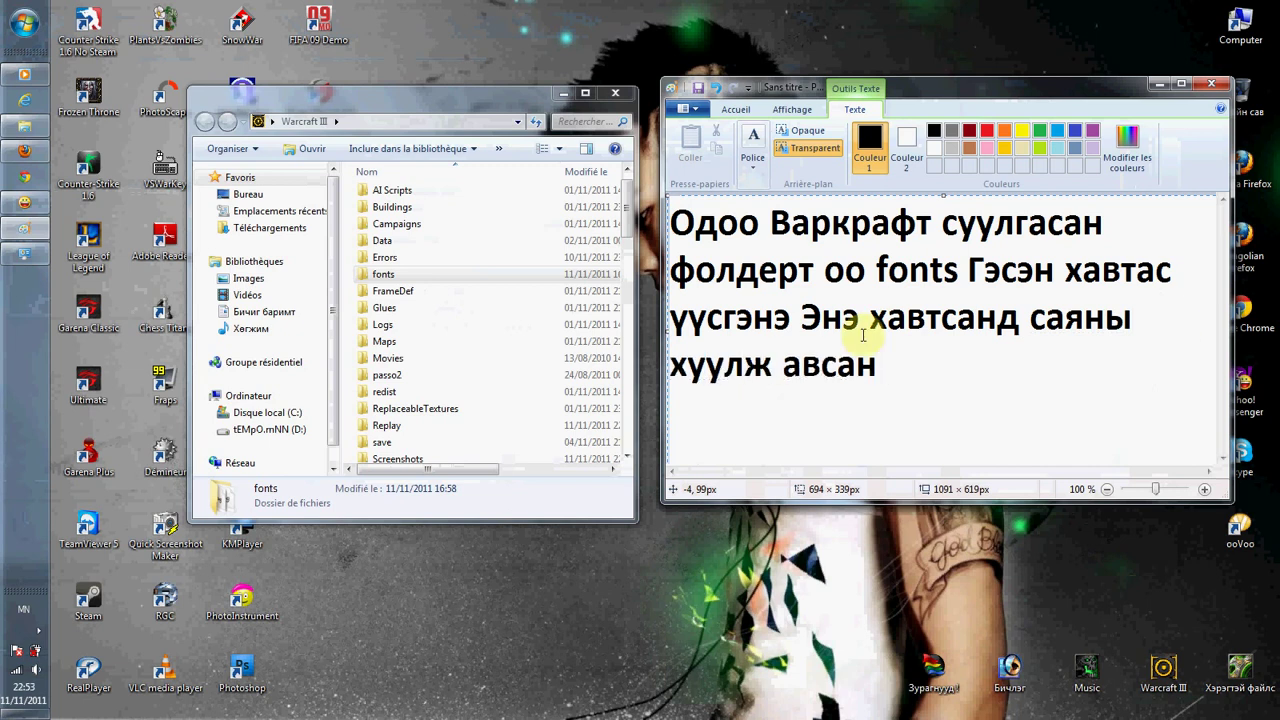
text(фонтоо ху)
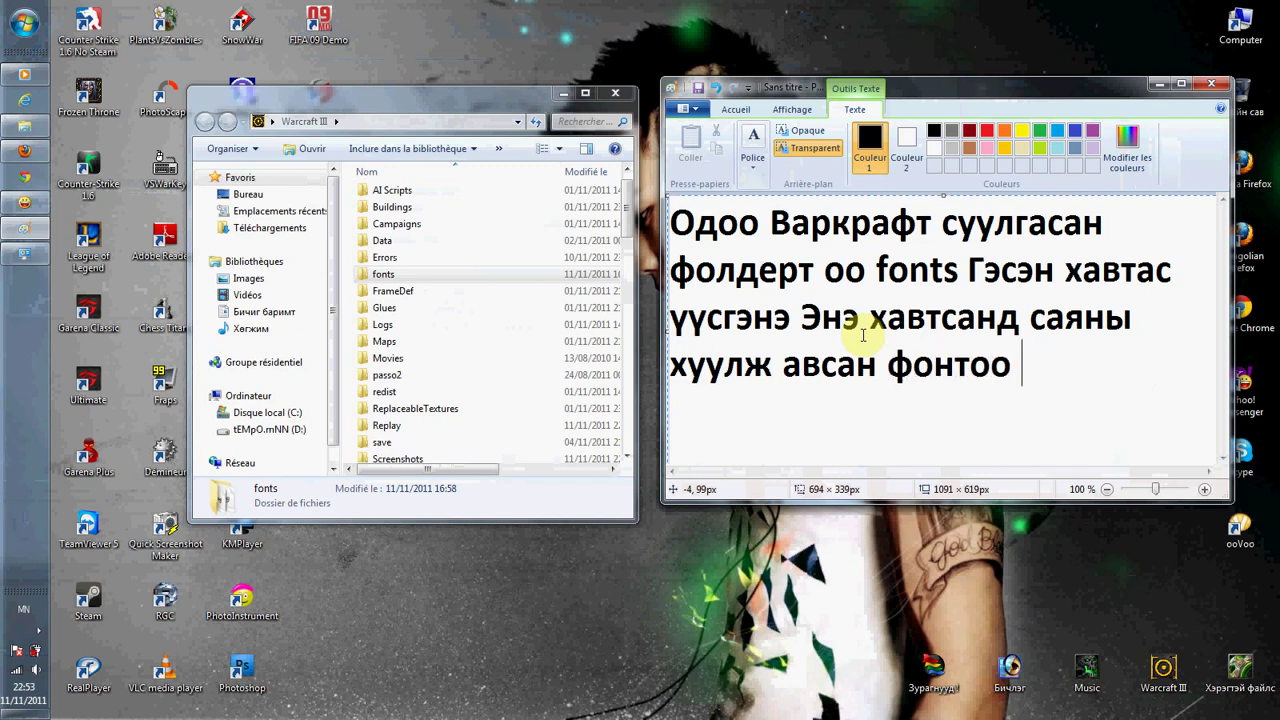
key(alt+shift)
text(paste)
key(alt+shift)
text(хийнэ)
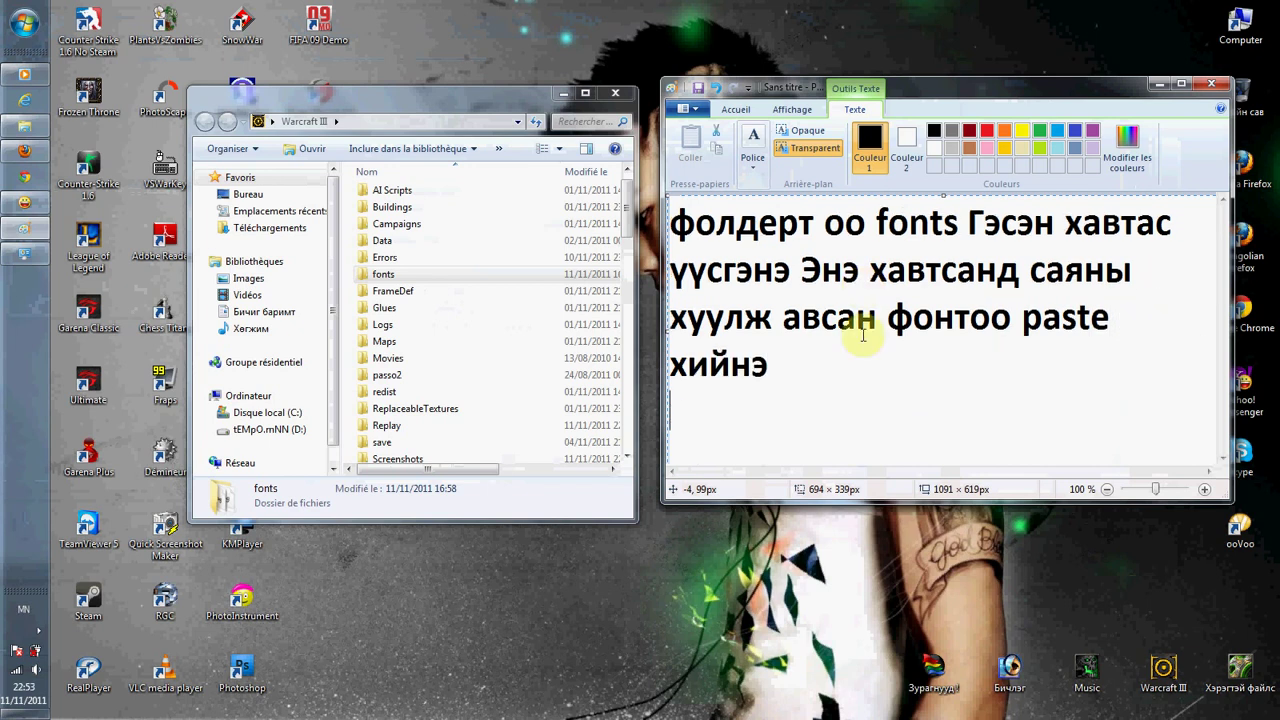
mouse_move(894, 360)
mouse_down()
mouse_move(905, 318)
mouse_move(975, 222)
mouse_move(962, 222)
mouse_up()
drag(885, 270, 800, 270)
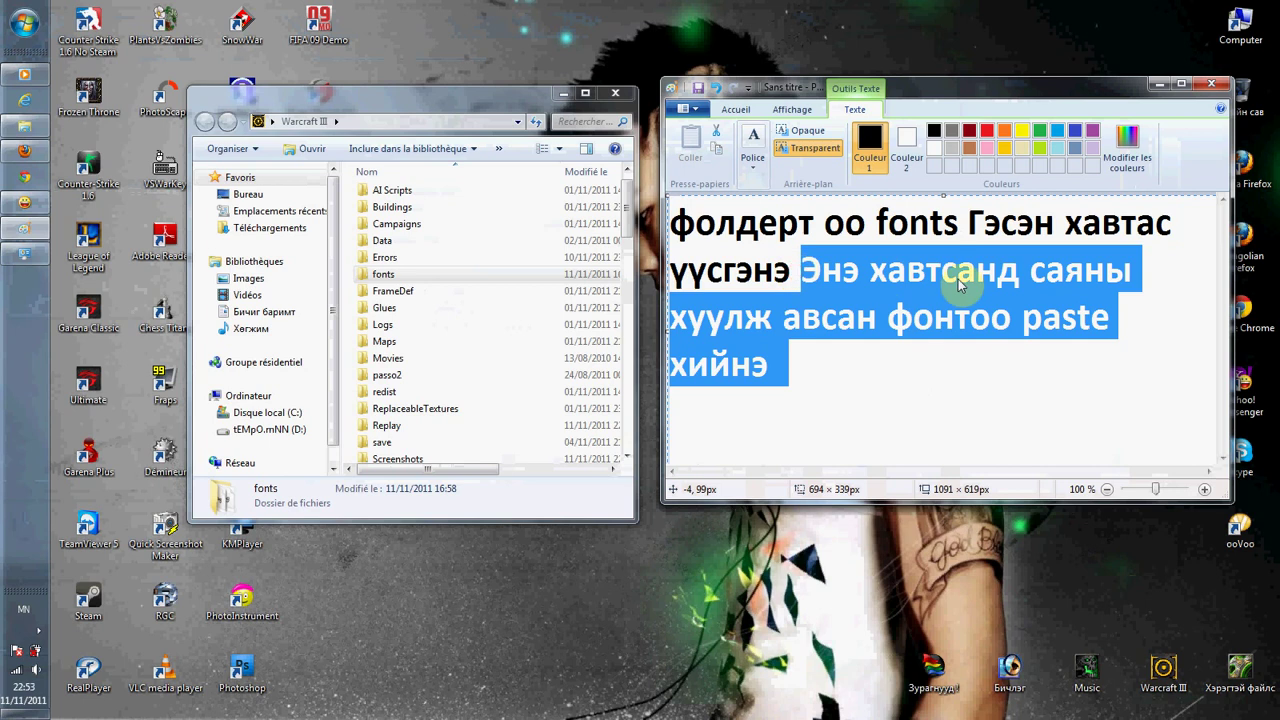
key(ctrl+a)
Step: Paste the copied Comic Sans MS font files into the fonts folder of Warcraft III
double_click(409, 275)
right_click(435, 296)
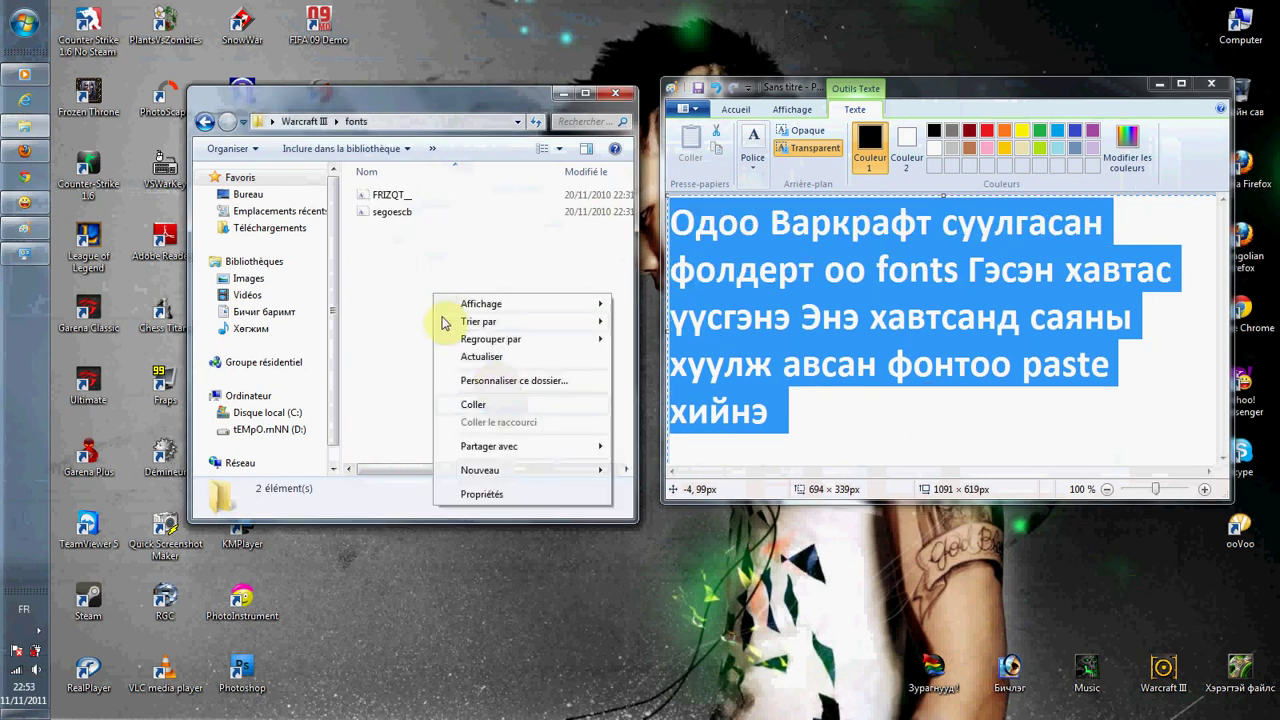
click(473, 404)
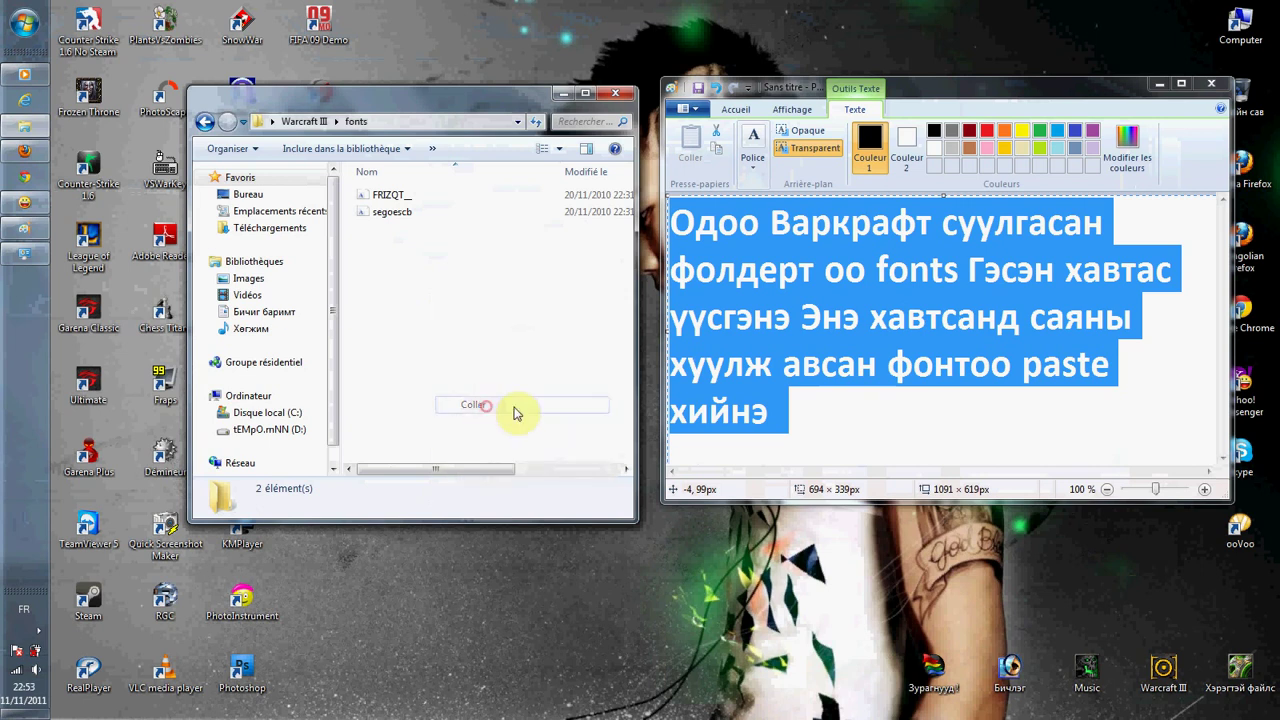
Step: Copy the file name FRIZQT__ from the existing font file, leaving the file's name as it is
click(419, 195)
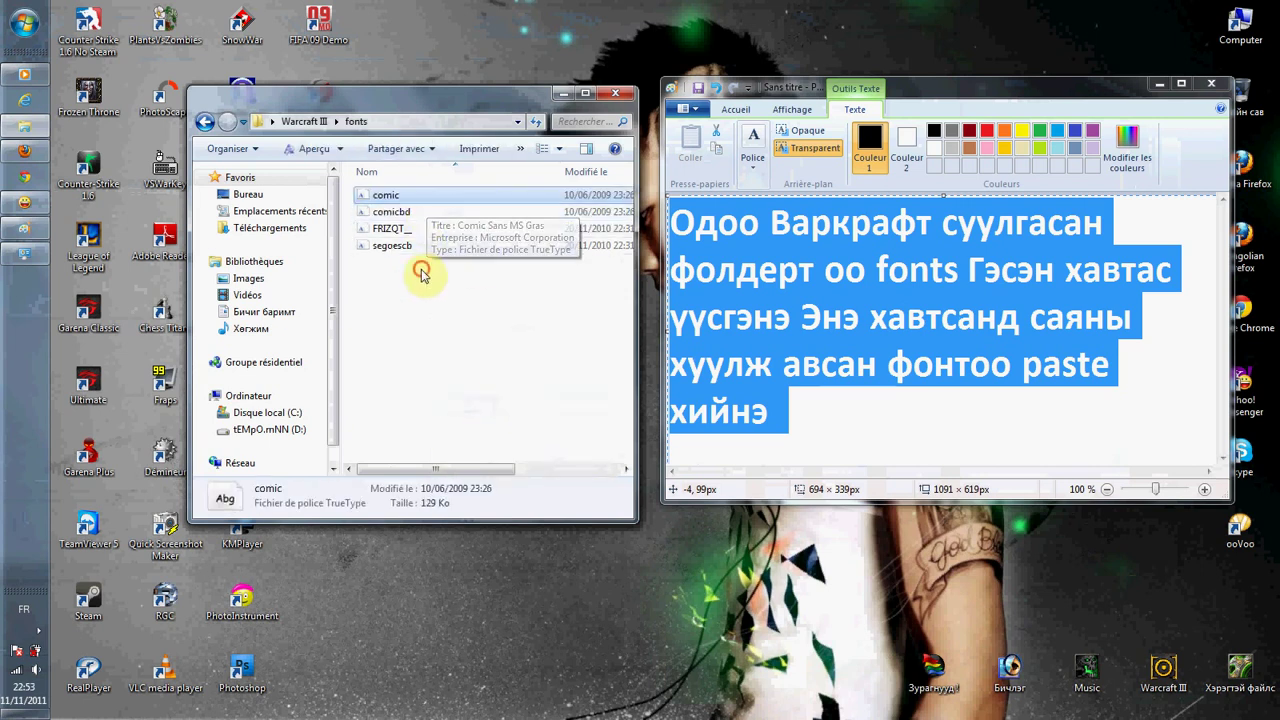
click(392, 245)
click(392, 228)
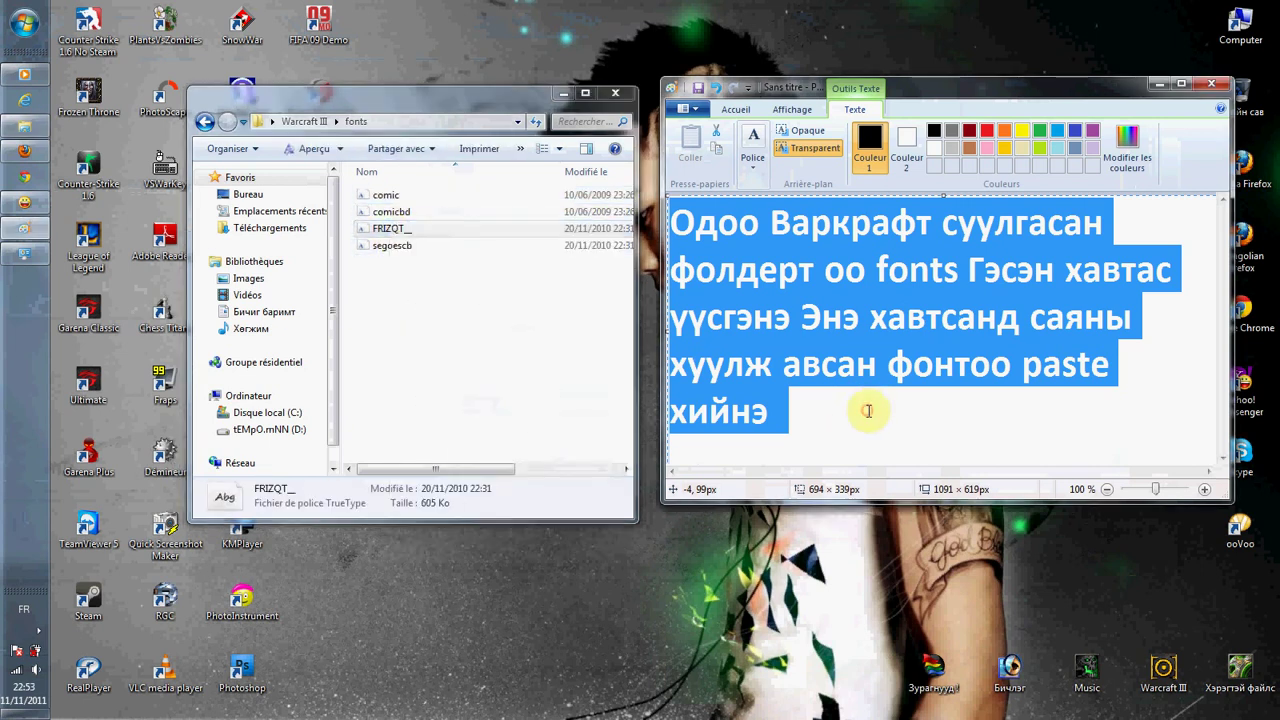
right_click(412, 231)
click(487, 521)
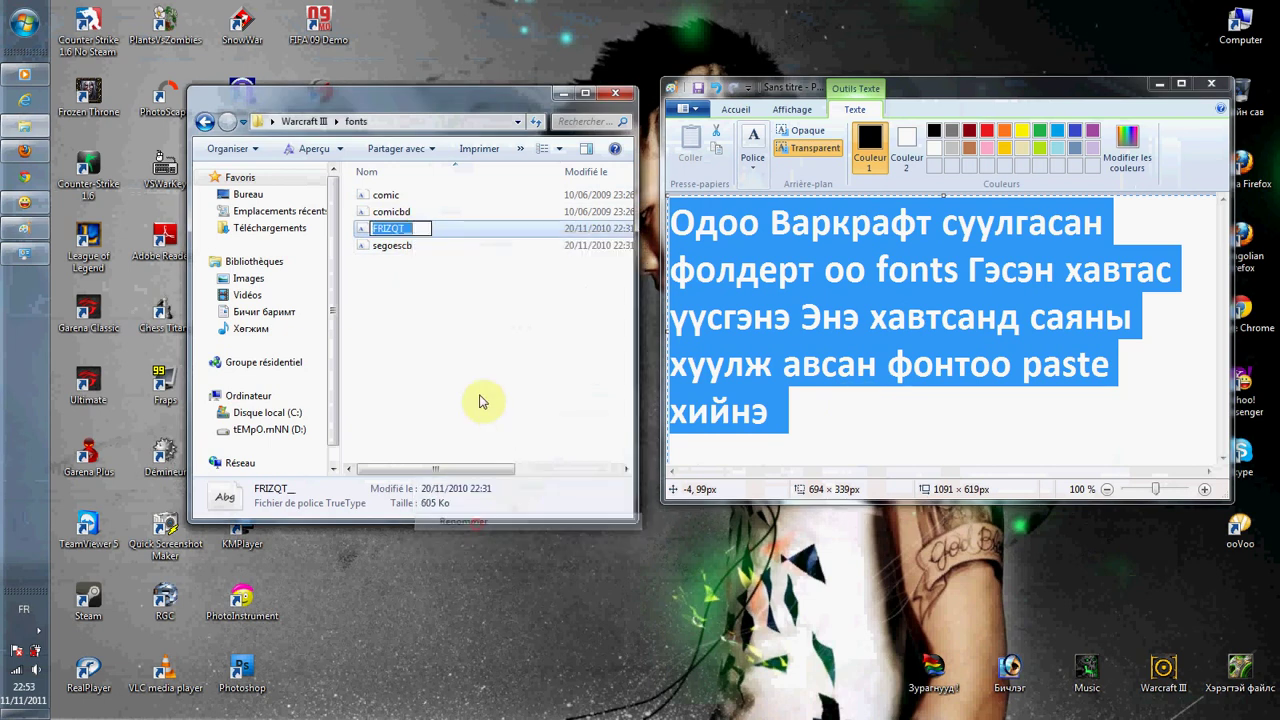
click(486, 268)
Step: Clear the note and begin a new one with "Харин одоо тэр фон"
click(885, 434)
click(857, 405)
key(ctrl+a)
key(Delete)
text(Харин о)
key(BackSpace)
key(BackSpace)
text(н одоо тэр фон)
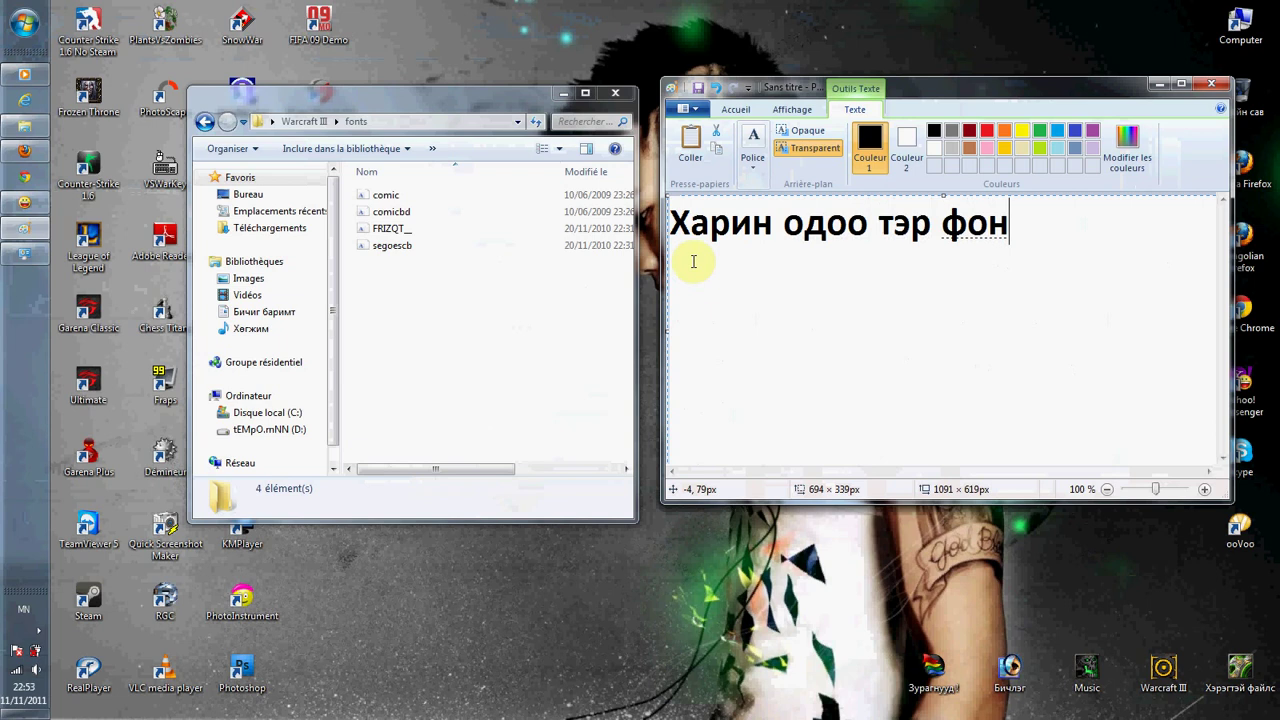
Step: Delete the FRIZQT__ and segoescb font files from the game's fonts folder
drag(488, 312, 372, 233)
key(Delete)
key(Return)
Step: Complete the note so it reads "Харин одоо тэр фонтныхоо нэрийг FRIZQT__ болгон хувиргана"
click(1055, 213)
key(alt+shift)
text(тныхоо нэрийг)
key(alt+shift)
text(FRIZQT__)
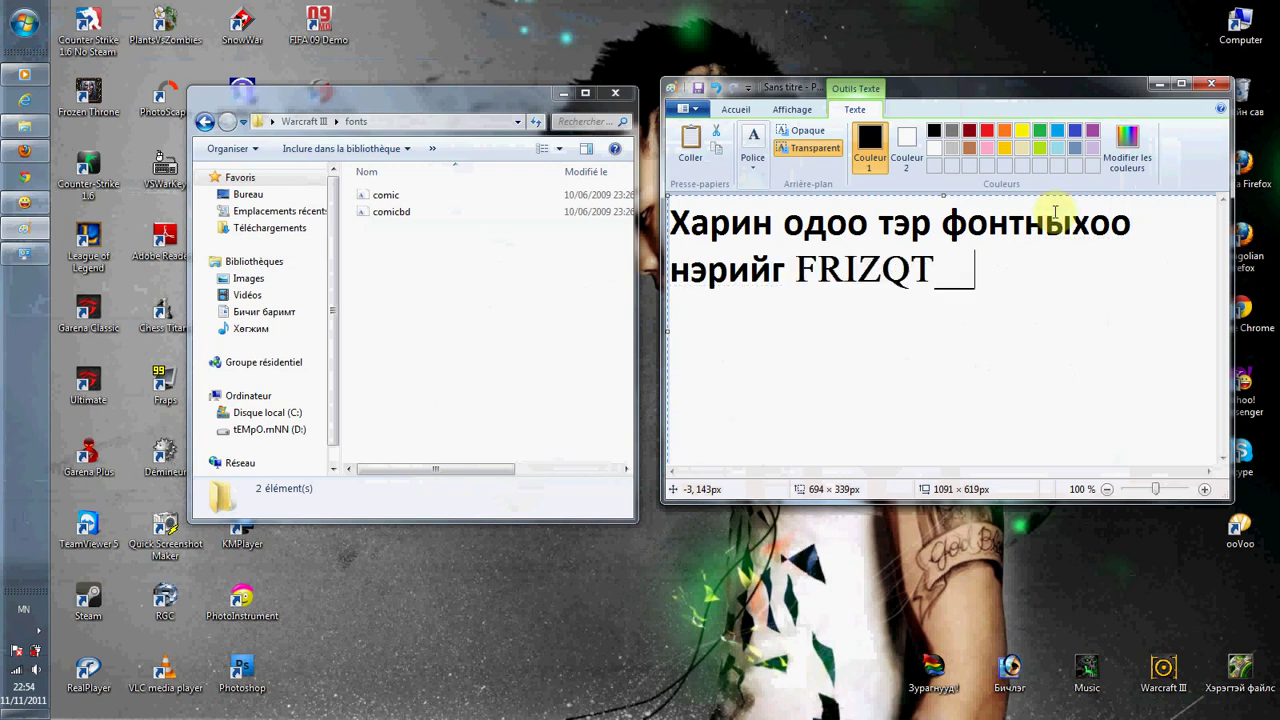
text( болгон хувригана)
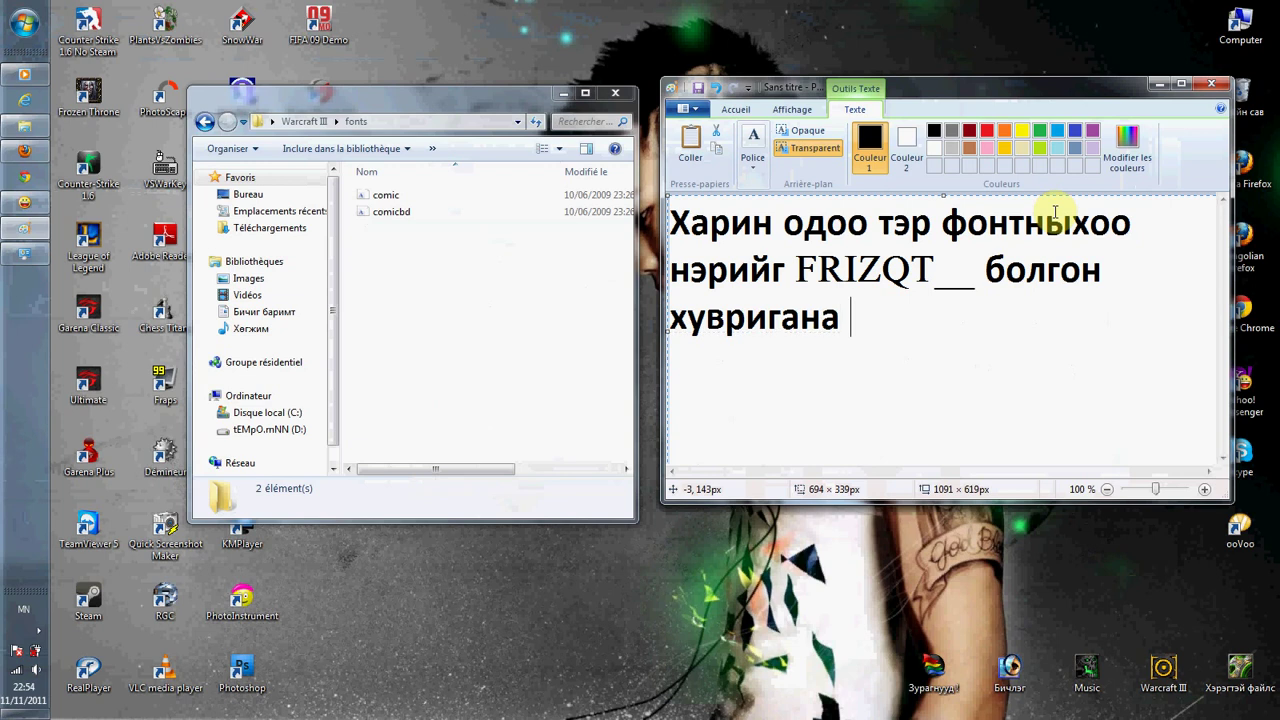
key(BackSpace)
key(BackSpace)
key(BackSpace)
text(иргана)
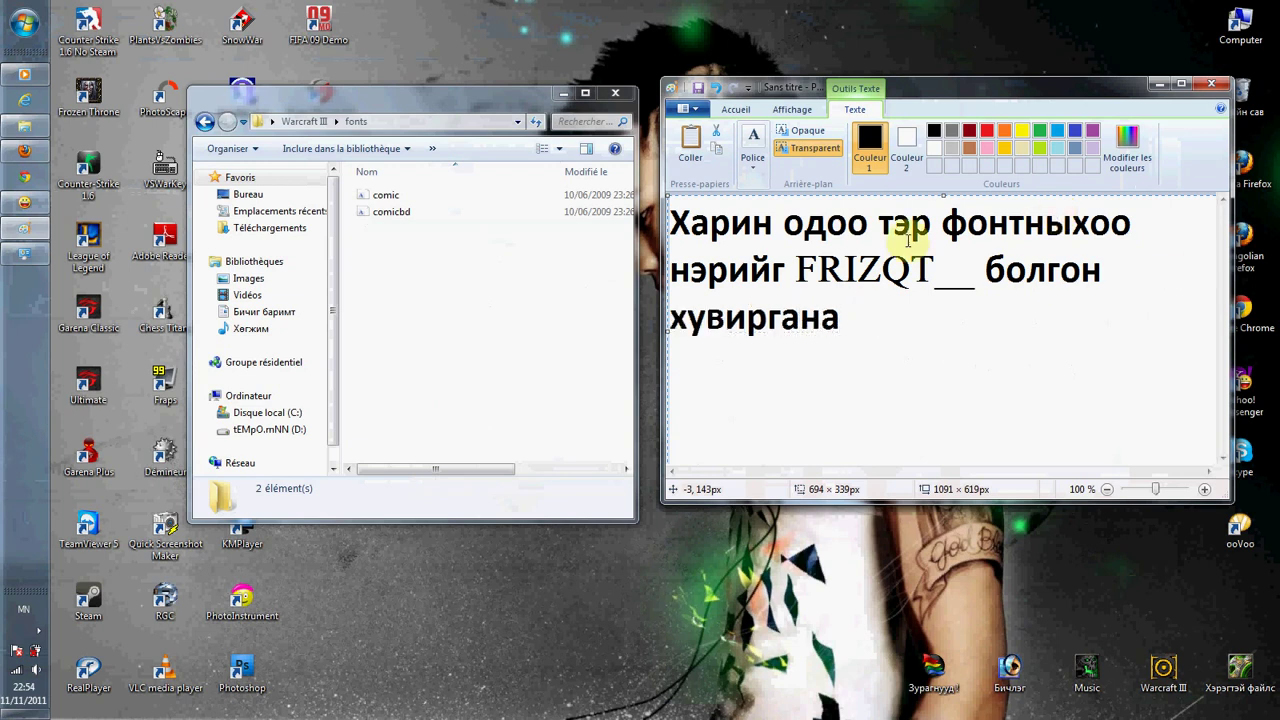
Step: Rename the comic font file to FRIZQT__ using the name copied from the note
drag(884, 335, 826, 305)
drag(982, 280, 790, 272)
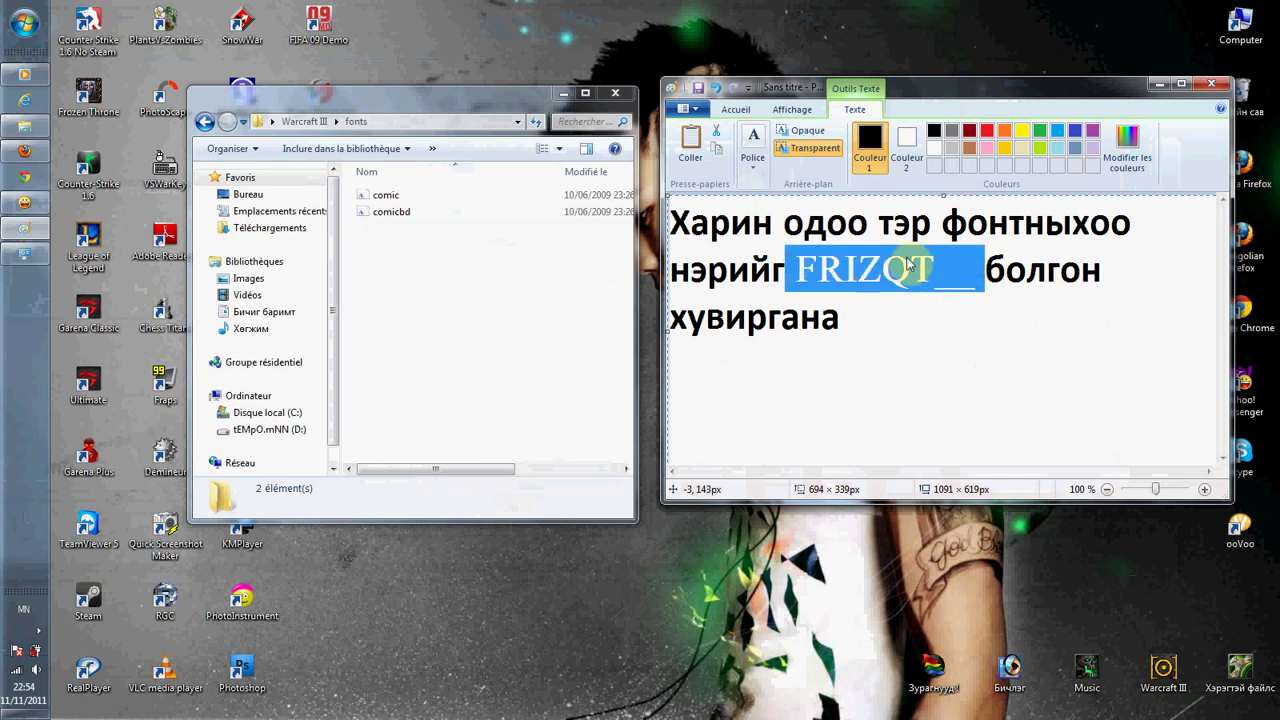
click(985, 295)
drag(984, 272, 795, 270)
key(ctrl+c)
right_click(389, 194)
click(438, 481)
key(ctrl+v)
click(476, 305)
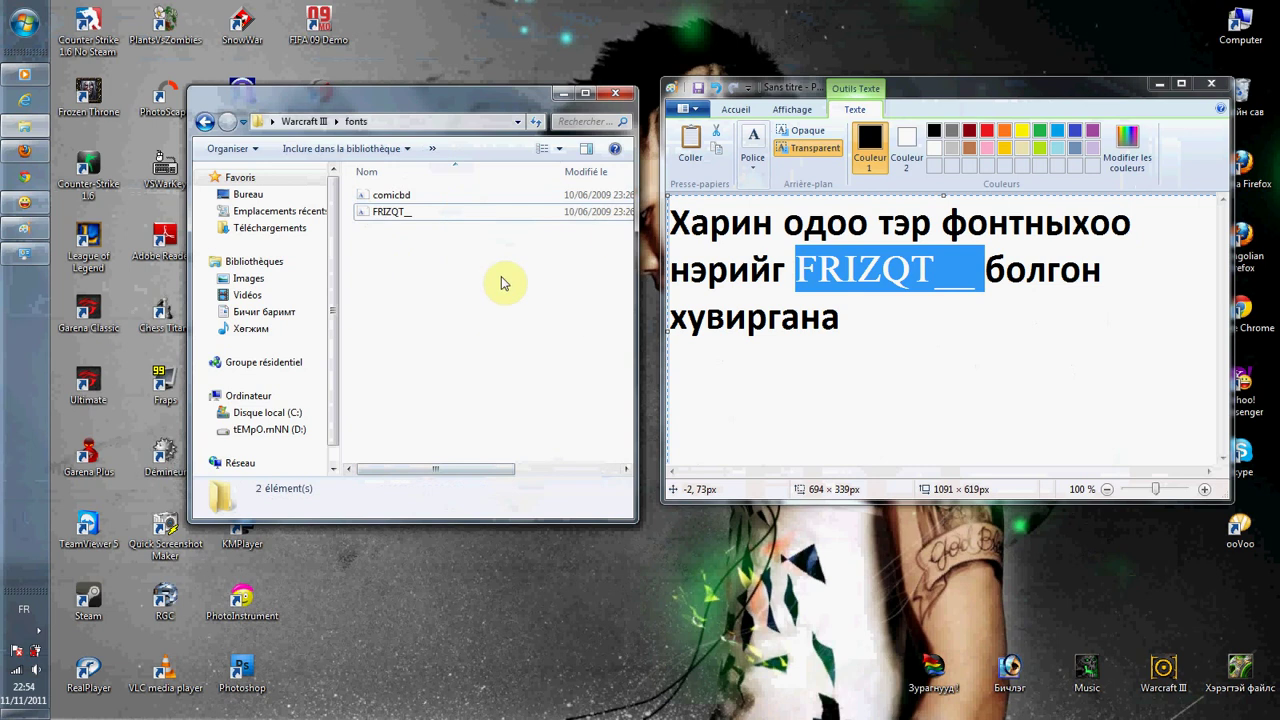
Step: Replace the note's text with "Одоо вар луугаа орно ! ." and highlight it
click(943, 331)
click(894, 337)
key(ctrl+a)
key(BackSpace)
text(Одоо вар луу гаа орно)
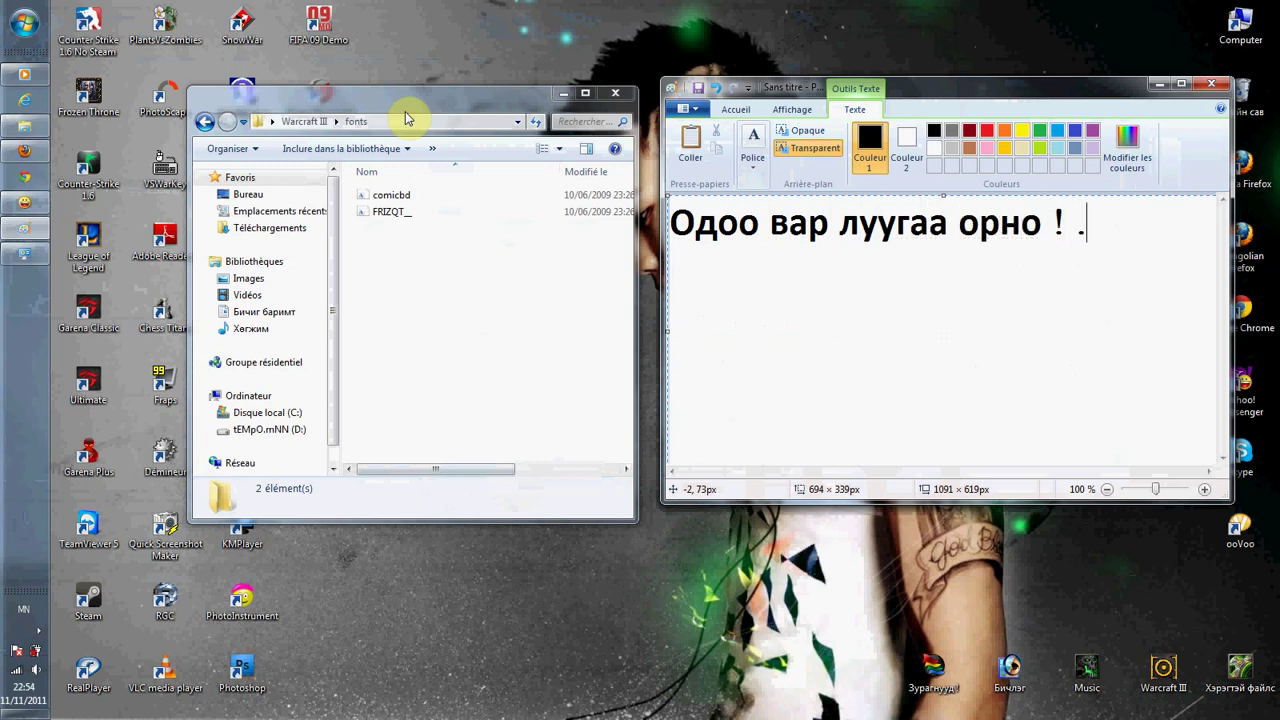
click(1159, 329)
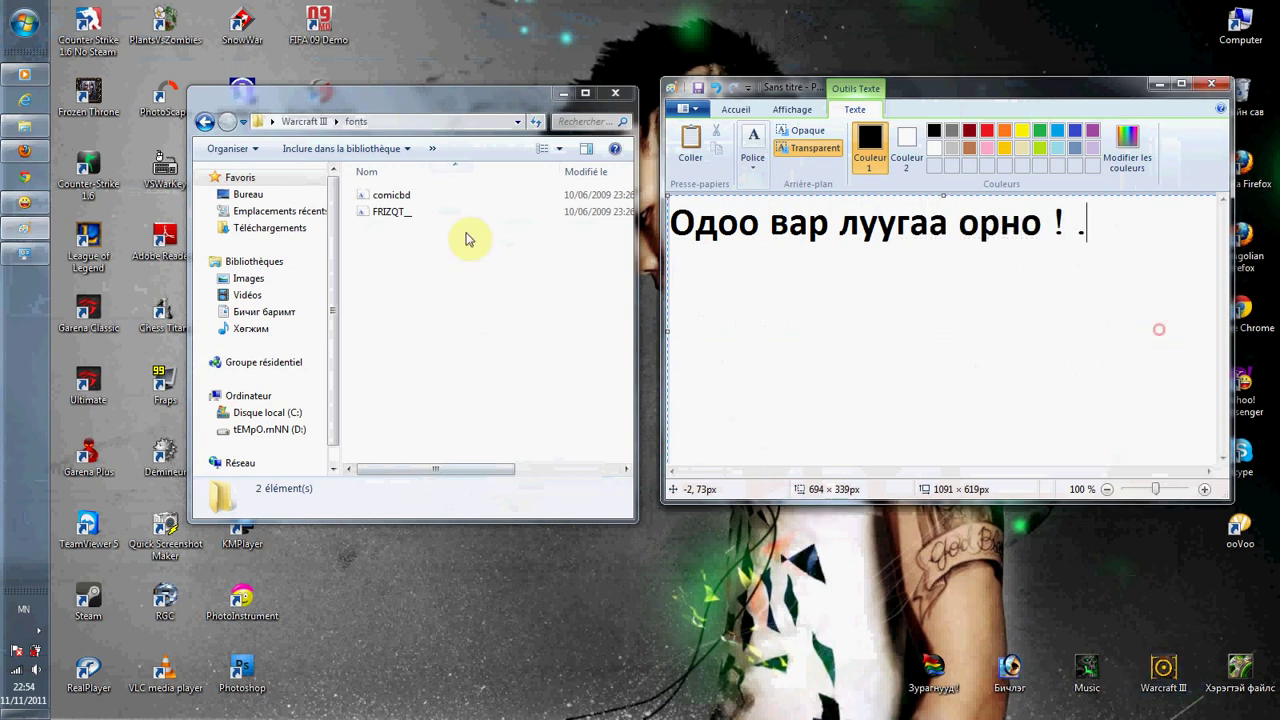
click(1143, 258)
key(ctrl+a)
Step: Launch war3 from the Warcraft III folder, check the font in the game's main menu, and quit the game
click(563, 92)
drag(970, 102, 819, 99)
double_click(1163, 666)
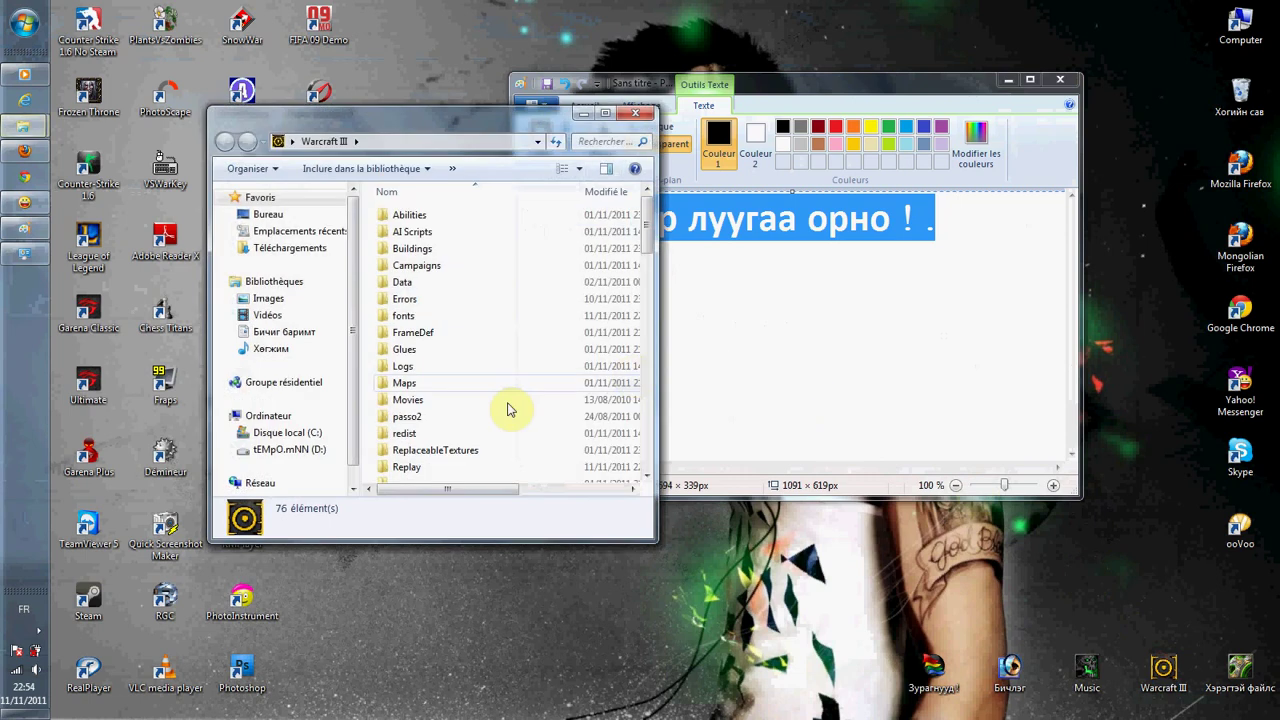
text(wi)
scroll(618, 302, down, 10)
click(425, 305)
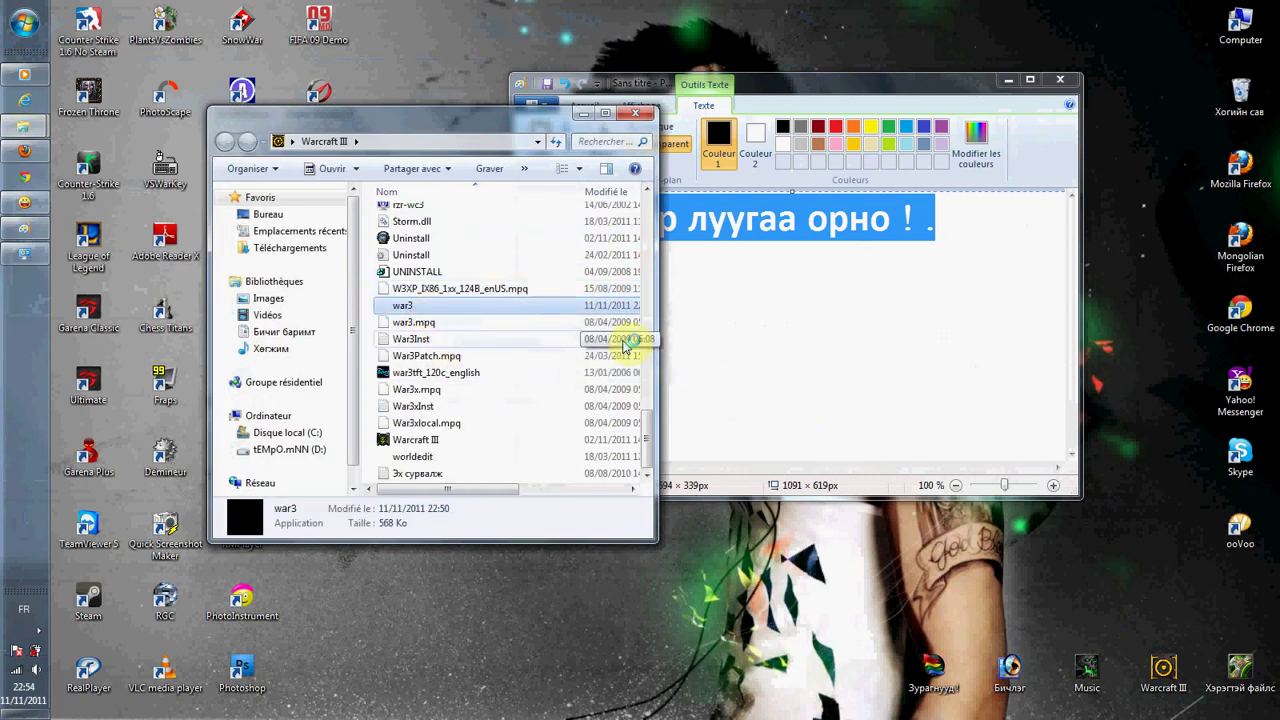
key(Return)
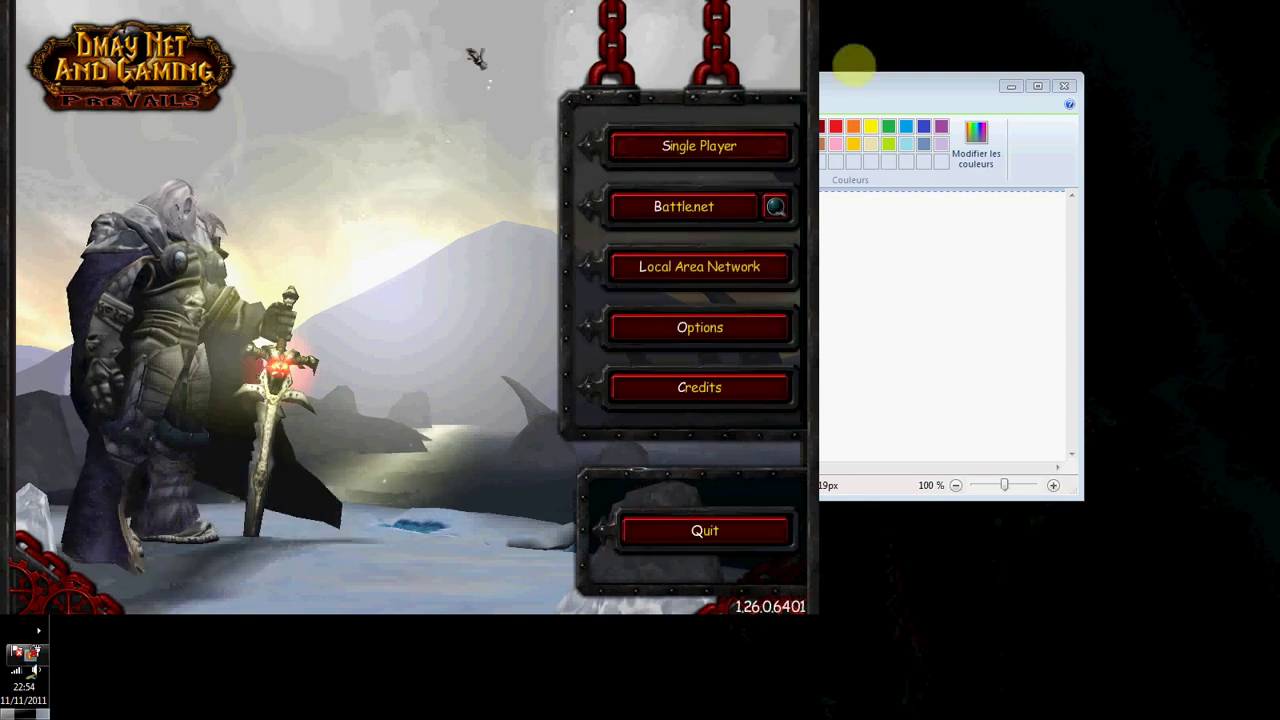
click(728, 537)
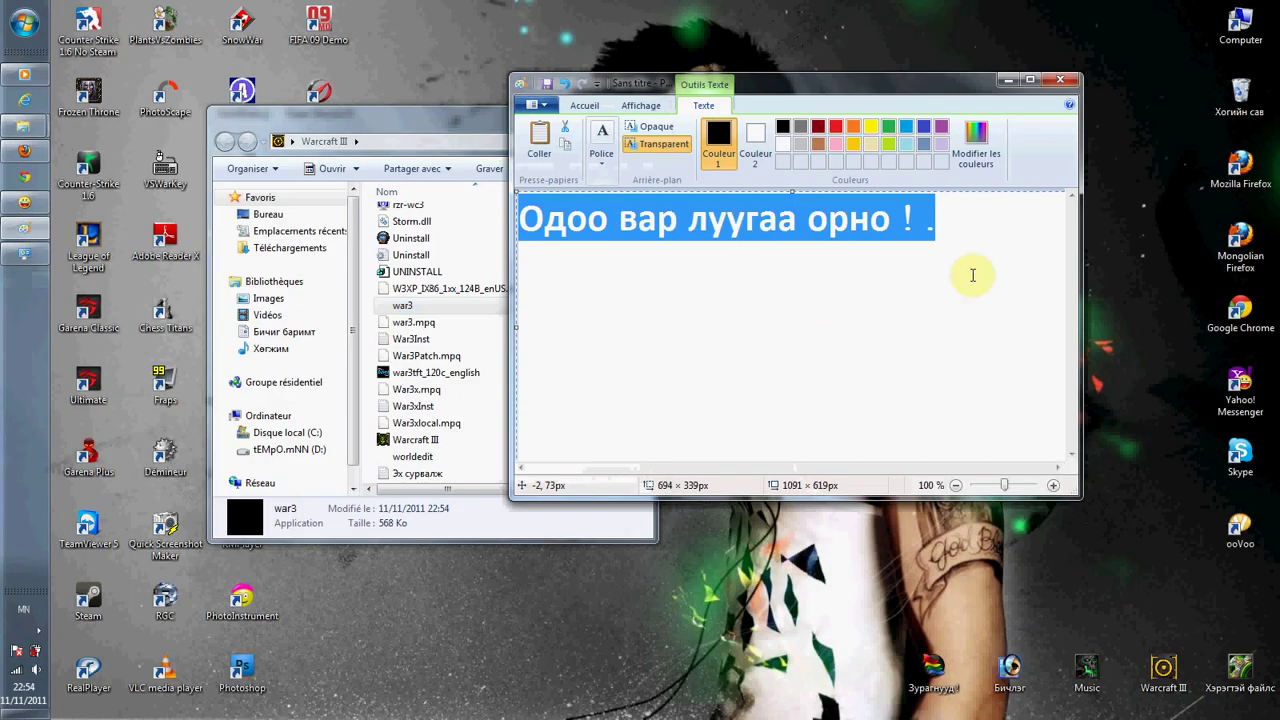
click(972, 275)
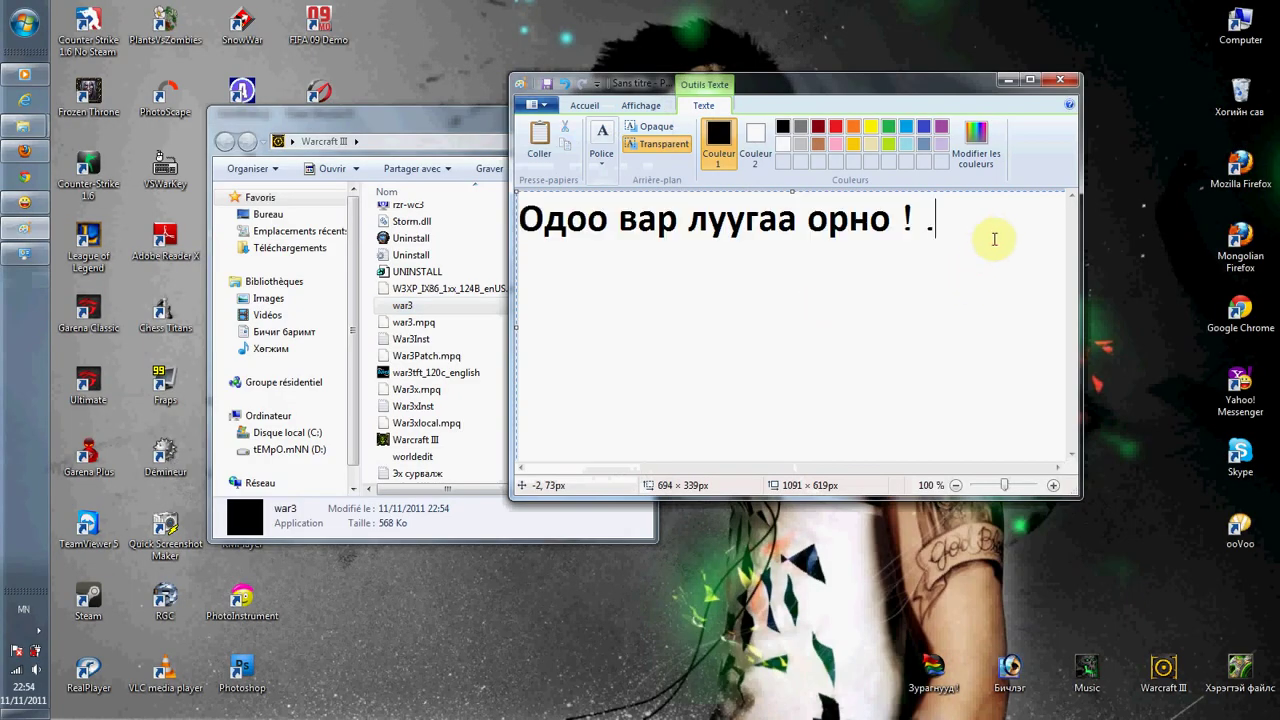
drag(993, 237, 10, 227)
text(Таныг хүндэтгэсэн)
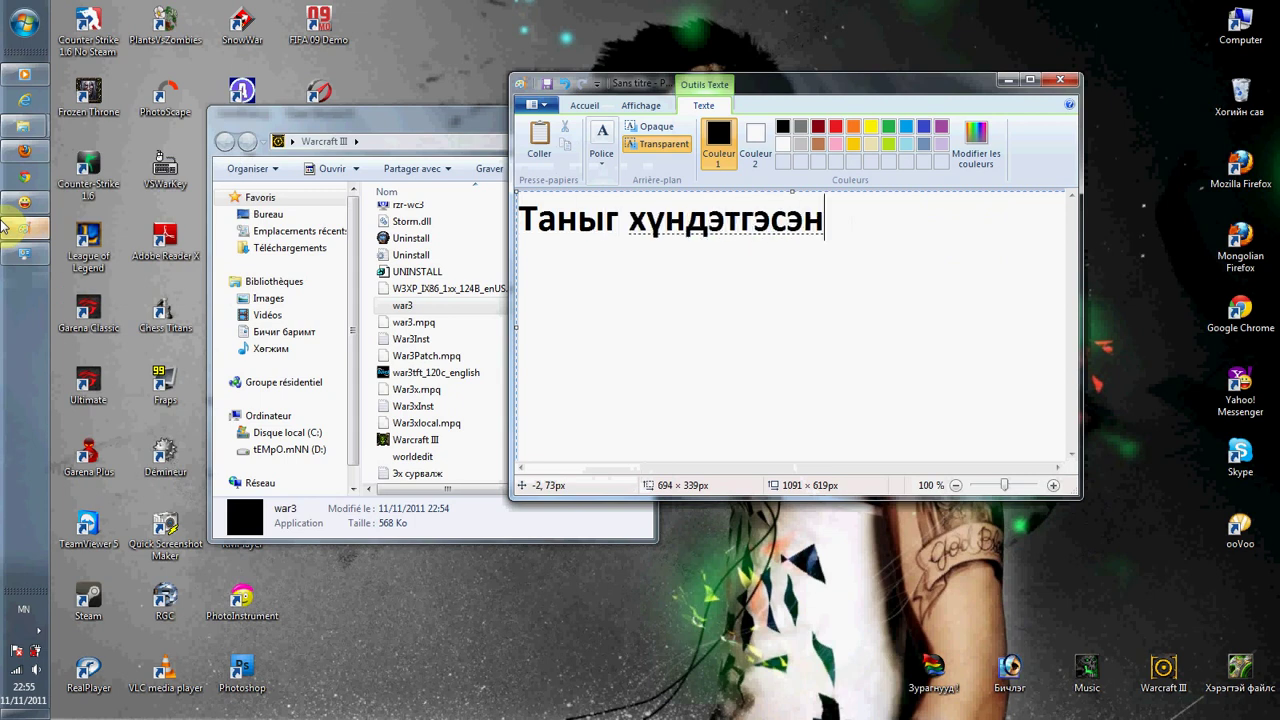
text( Т)
key(alt+shift)
text(empo :)
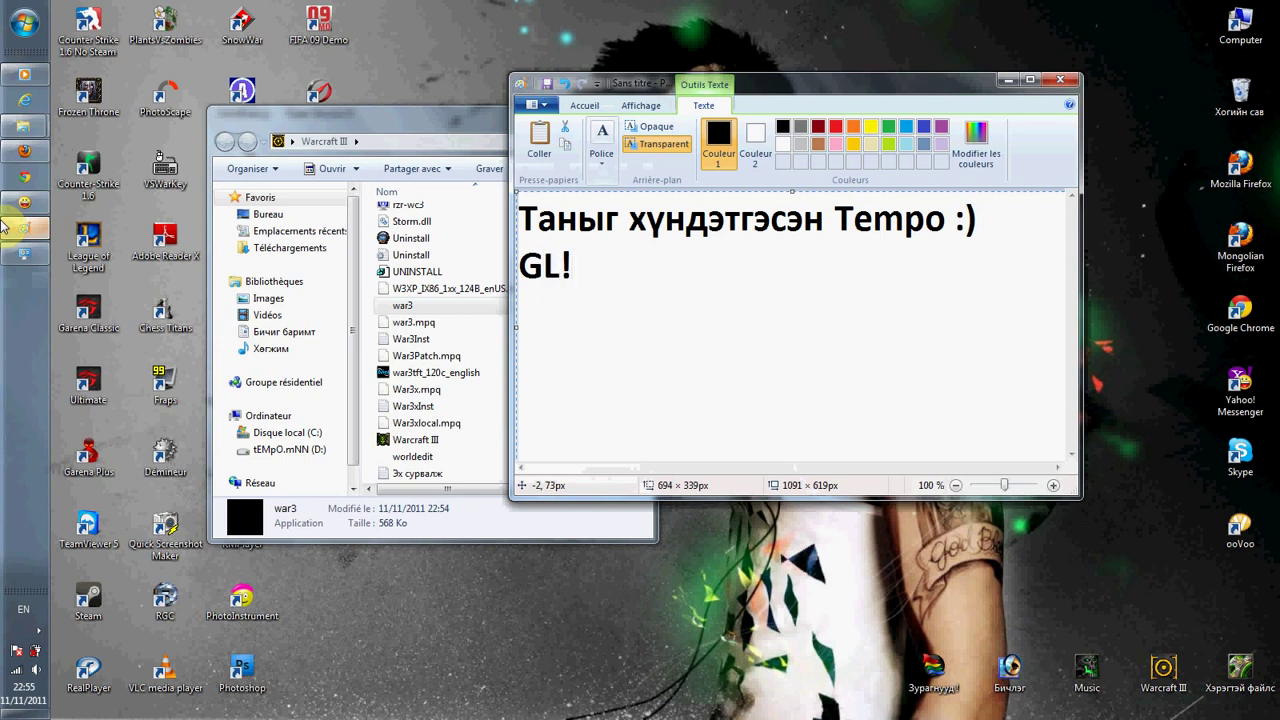
text(.GoodGame.mn!)
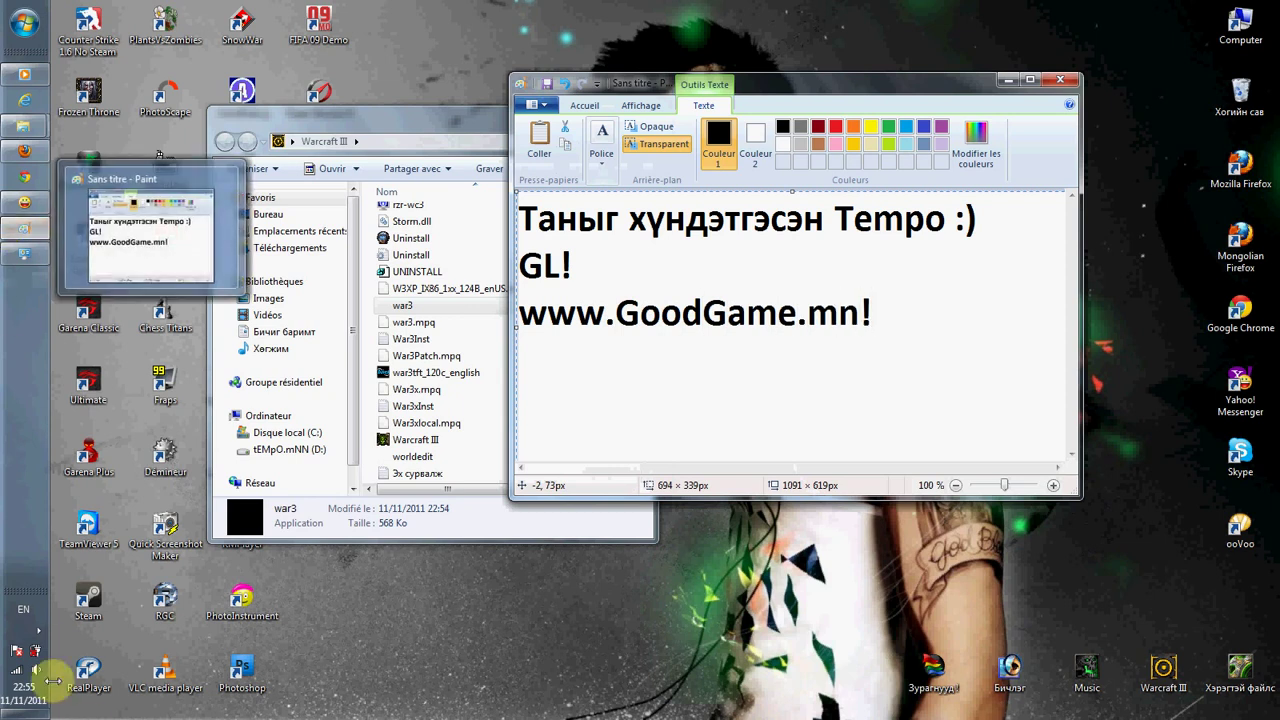
click(37, 629)
click(134, 628)
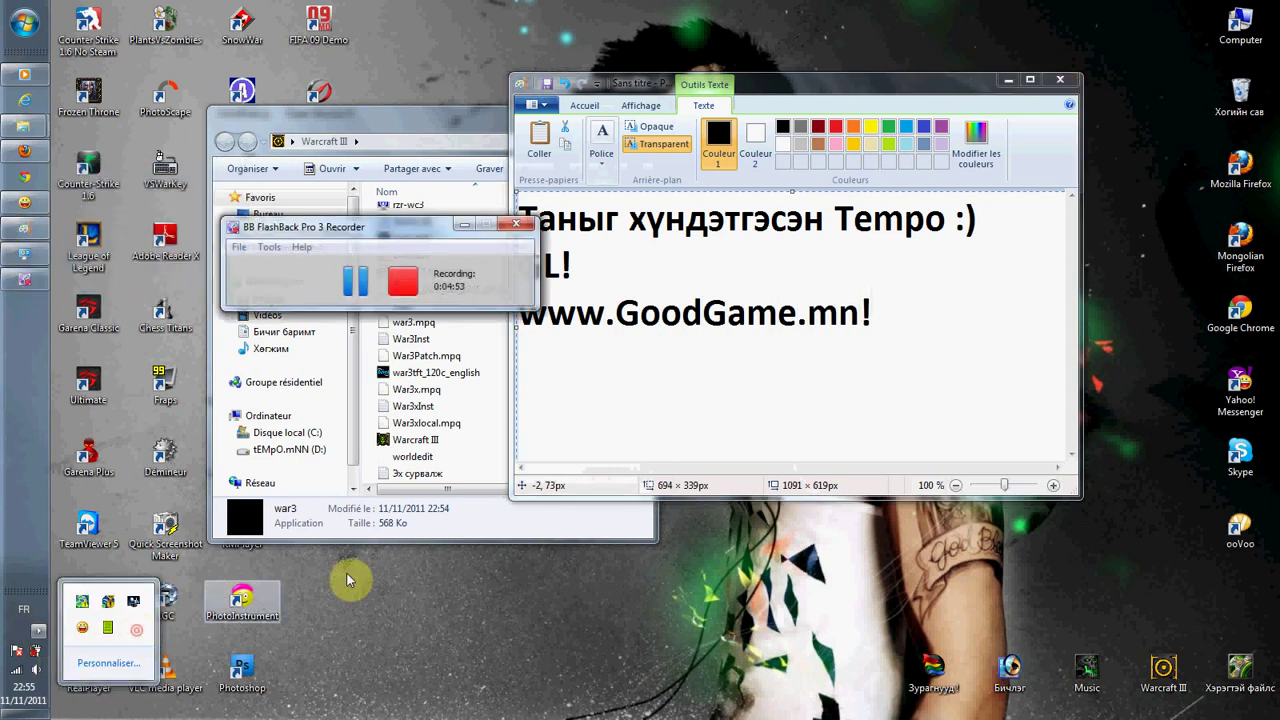